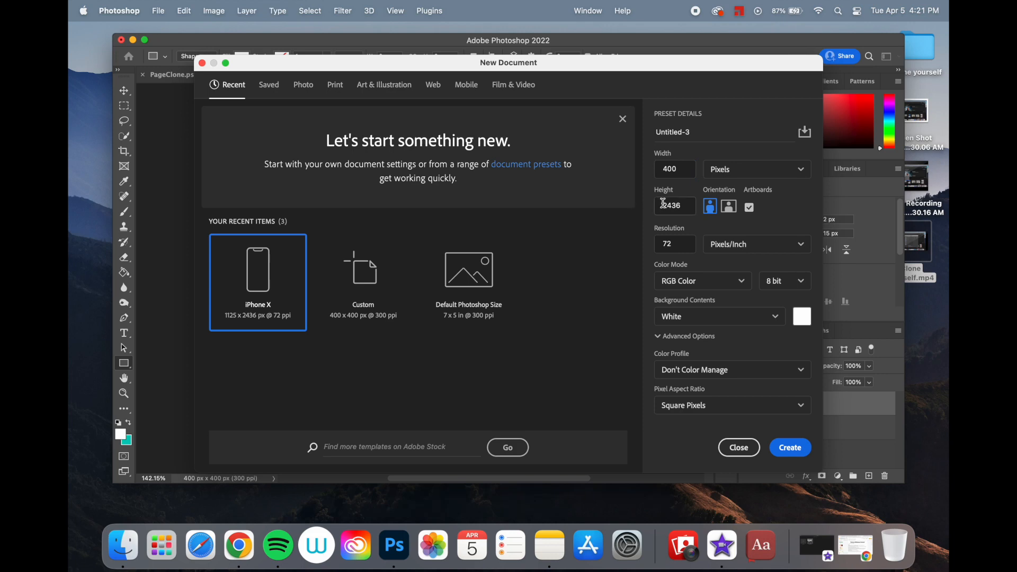
# - Create a new 400 x 400 pixel document with a teal #08b39d background
pyautogui.doubleClick(678, 204)
pyautogui.write('400')
pyautogui.click(807, 318)
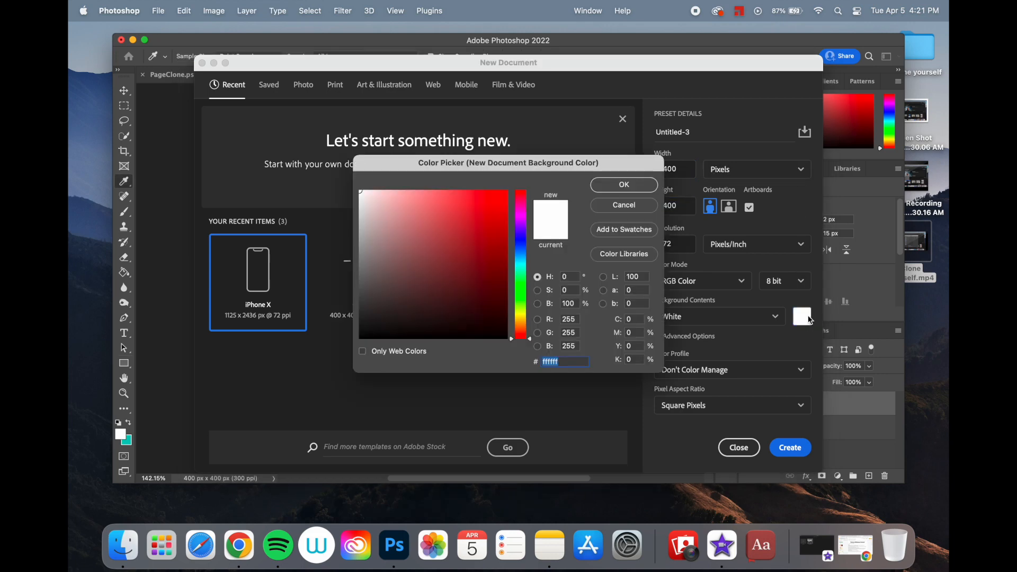
pyautogui.moveTo(528, 279)
pyautogui.mouseDown()
pyautogui.moveTo(499, 211)
pyautogui.moveTo(503, 231)
pyautogui.mouseUp()
pyautogui.click(499, 253)
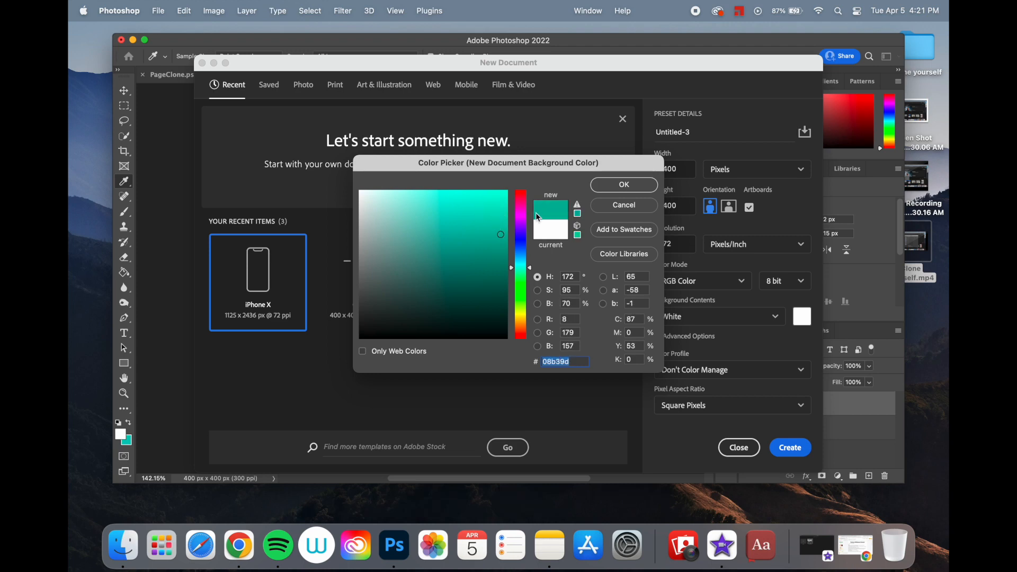
pyautogui.click(624, 185)
pyautogui.click(794, 448)
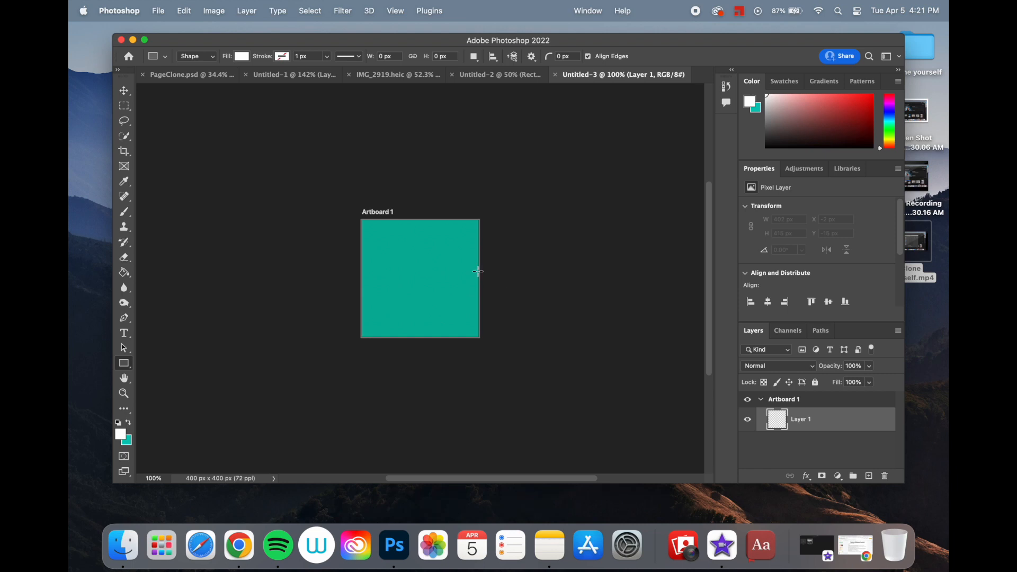
# - Copy the selected dog from IMG_2919.heic and paste it into the new teal document, Untitled-3
pyautogui.scroll(3, 478, 270)
pyautogui.scroll(2, 478, 269)
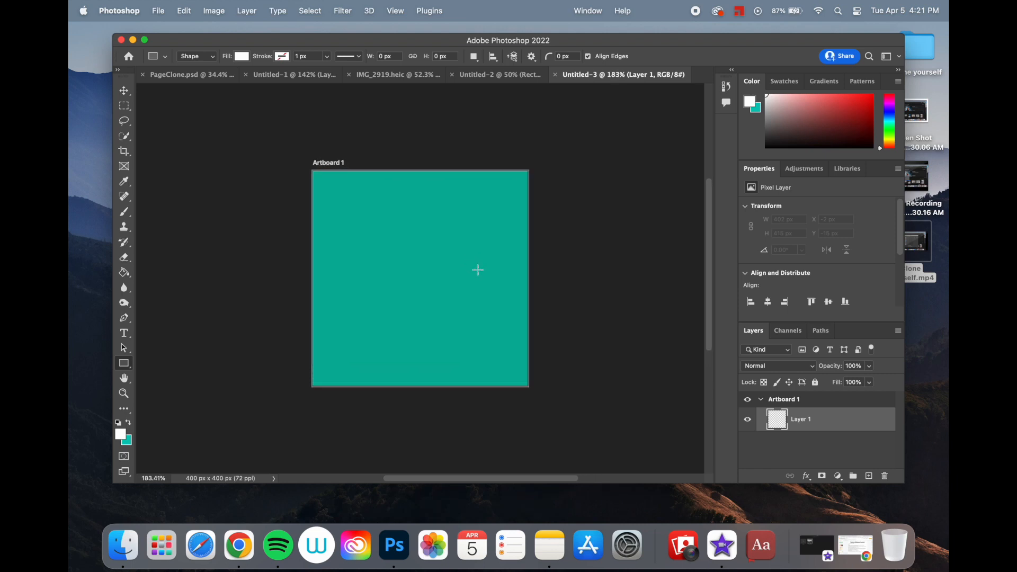
pyautogui.click(127, 91)
pyautogui.scroll(-3, 272, 241)
pyautogui.hscroll(2, 271, 241)
pyautogui.scroll(1, 273, 243)
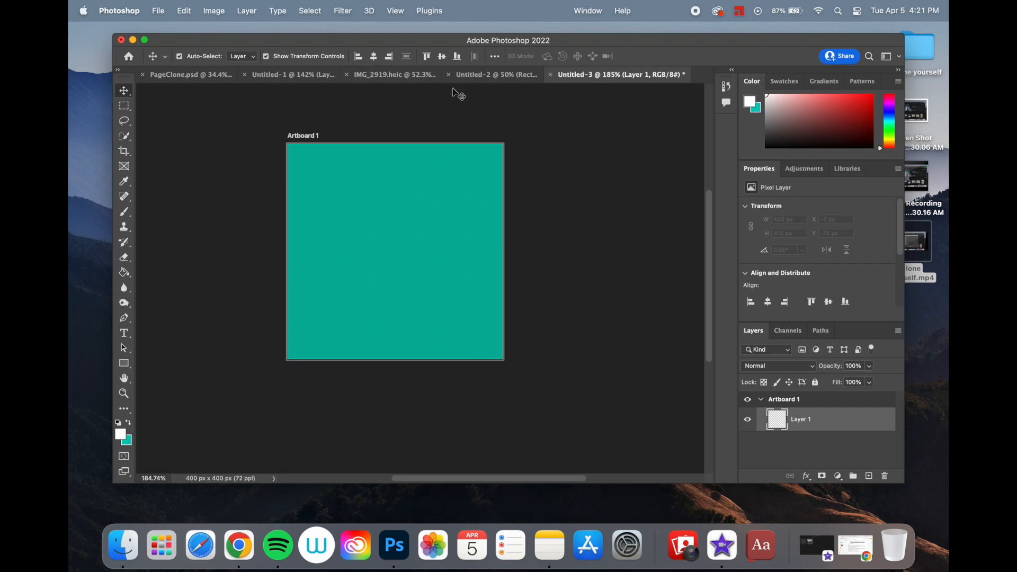
pyautogui.click(481, 75)
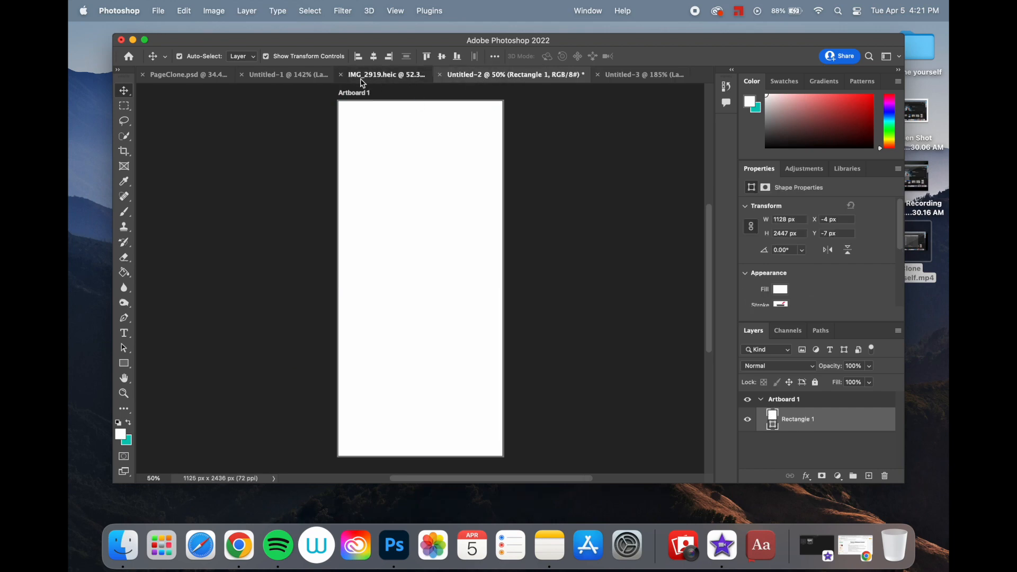
pyautogui.click(363, 75)
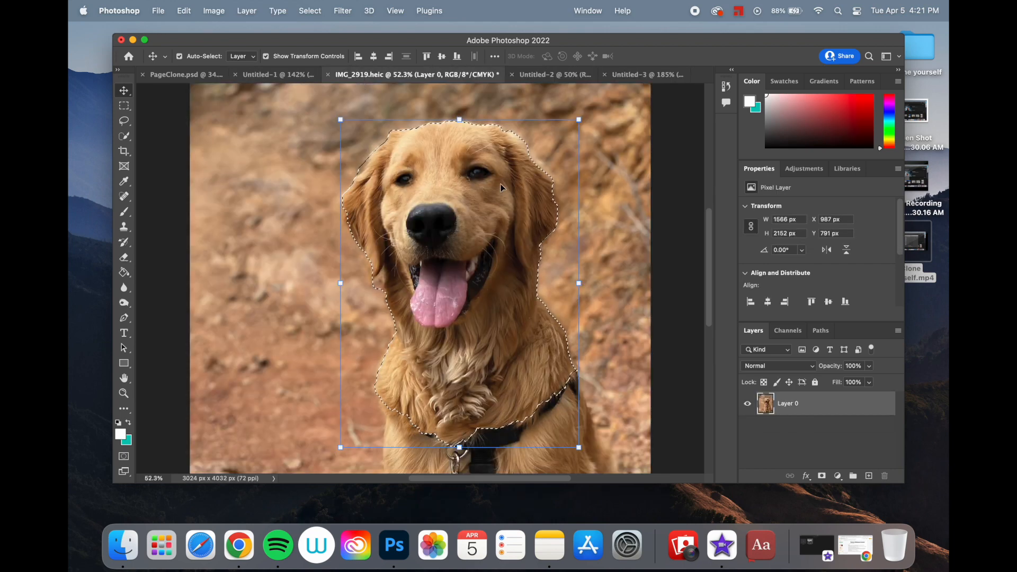
pyautogui.press('super+c')
pyautogui.click(638, 76)
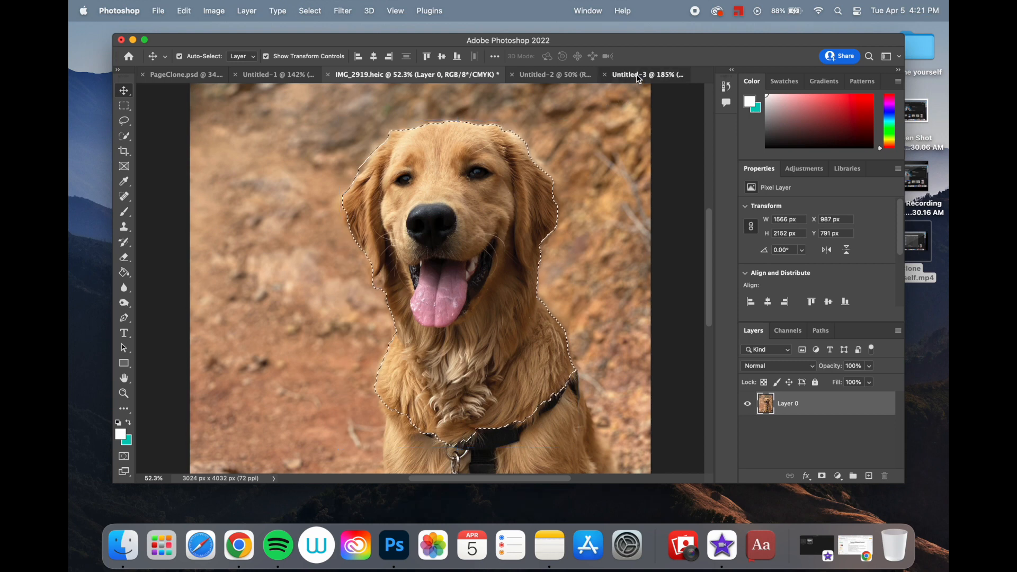
pyautogui.press('super+v')
# - Scale the pasted dog down to about 143 x 197 px and place it in the artboard's upper-right area
pyautogui.scroll(-5, 445, 243)
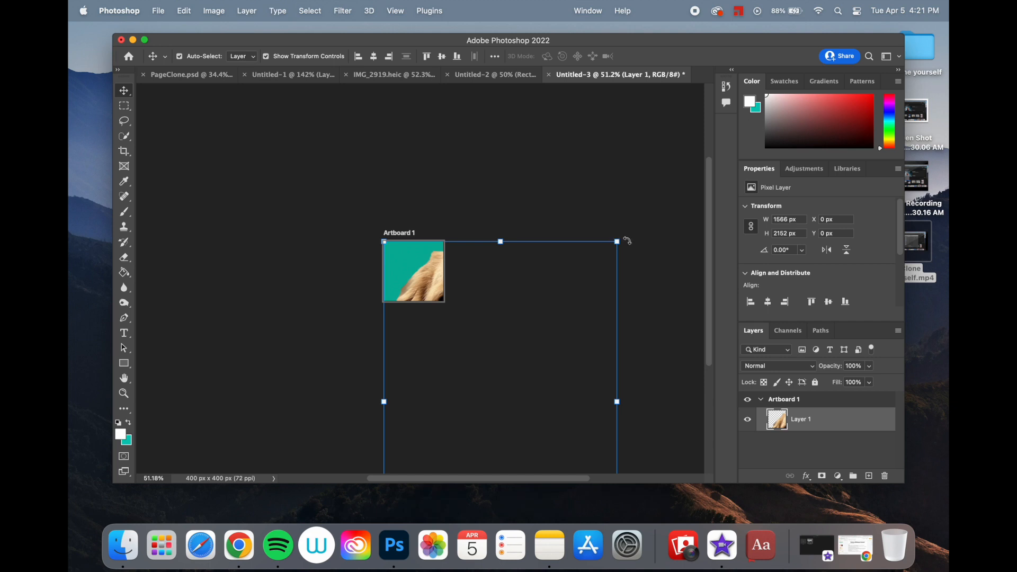
pyautogui.moveTo(627, 241); pyautogui.dragTo(440, 411)
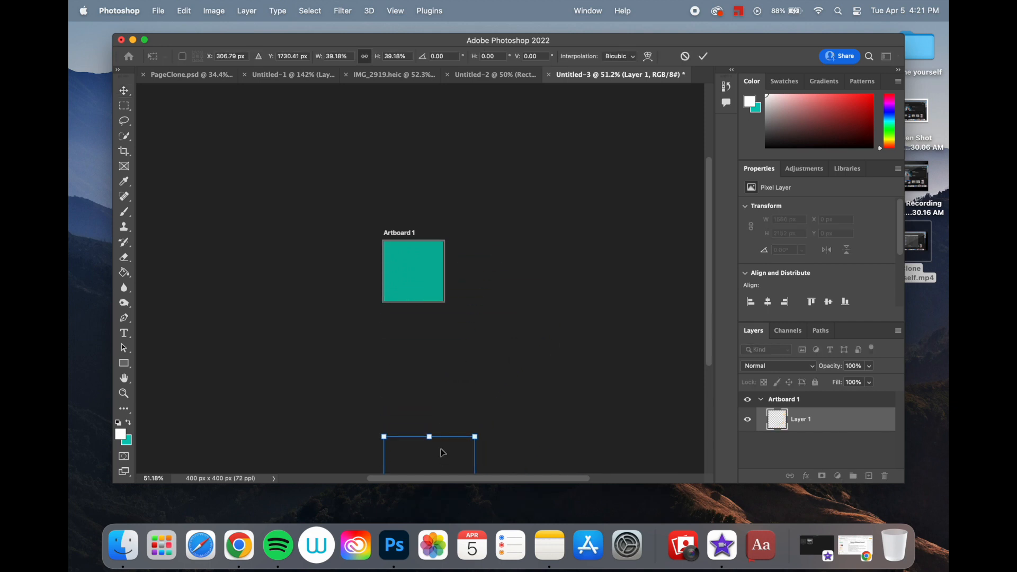
pyautogui.moveTo(444, 460); pyautogui.dragTo(429, 276)
pyautogui.moveTo(460, 379); pyautogui.dragTo(430, 277)
pyautogui.scroll(5, 430, 277)
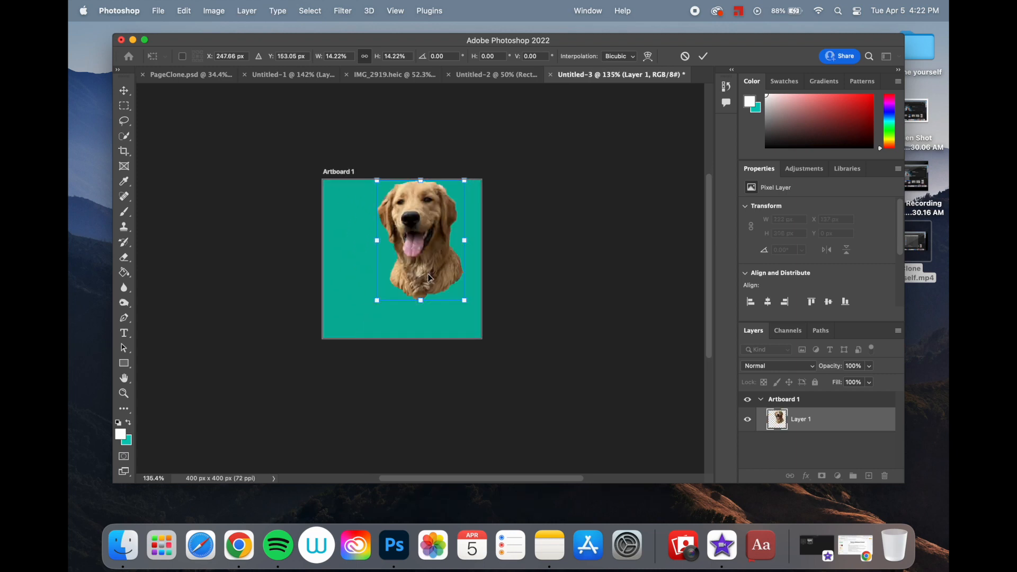
pyautogui.moveTo(385, 183); pyautogui.dragTo(416, 225)
pyautogui.moveTo(444, 263); pyautogui.dragTo(449, 229)
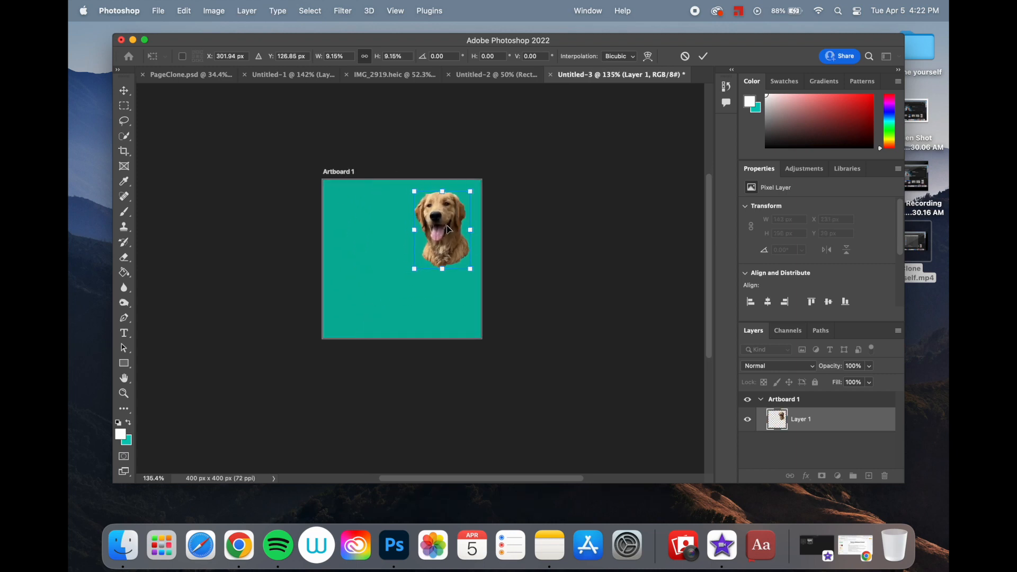
pyautogui.click(704, 57)
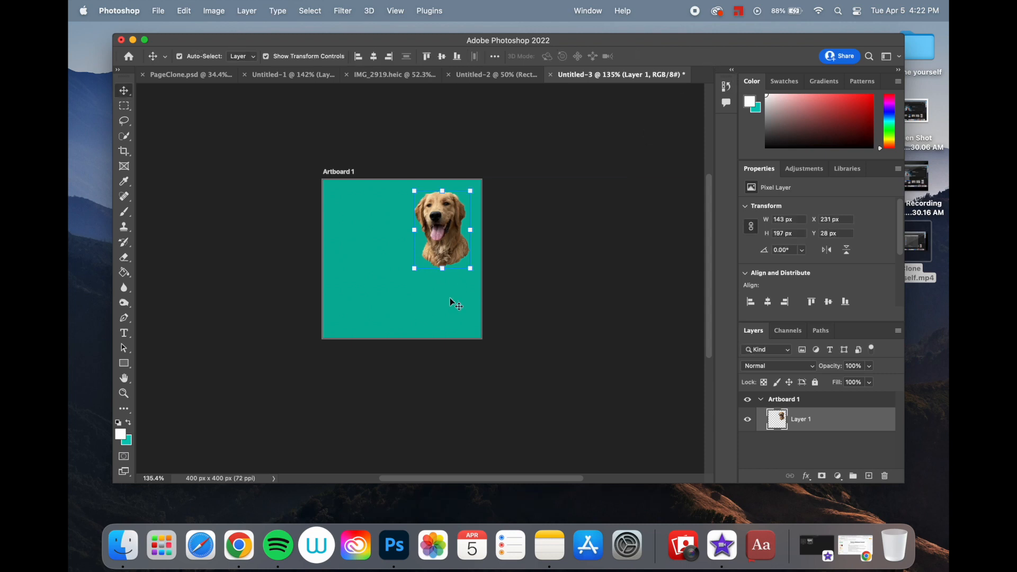
# - Paste a second copy of the dog at about 182 x 249 px in the artboard's lower-left area
pyautogui.press('super+v')
pyautogui.moveTo(397, 277); pyautogui.dragTo(370, 298)
pyautogui.click(406, 316)
pyautogui.click(563, 294)
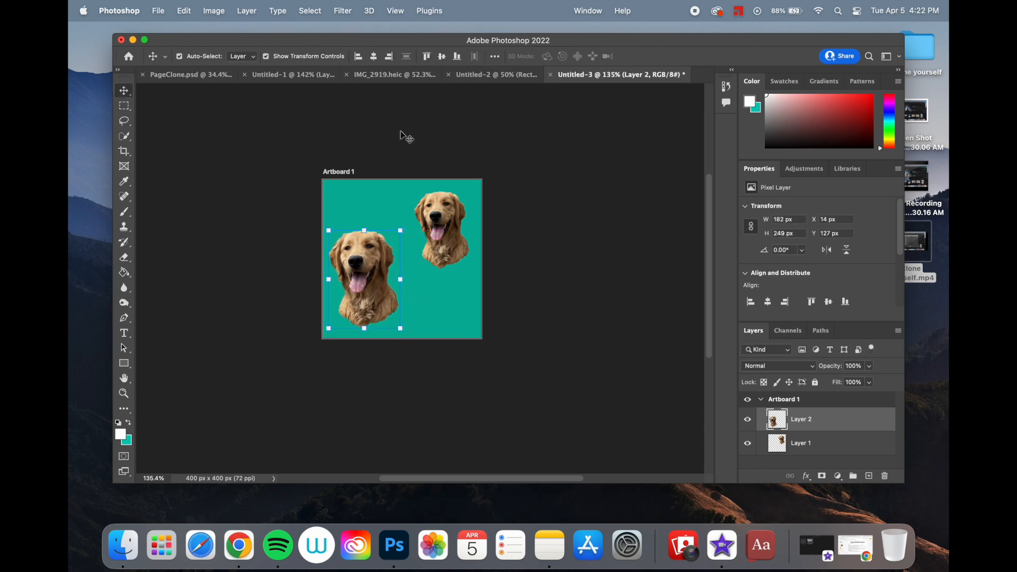
# - Switch to Chrome, search Google Images for "dog paws" and copy the picture of two black paw prints
pyautogui.click(323, 75)
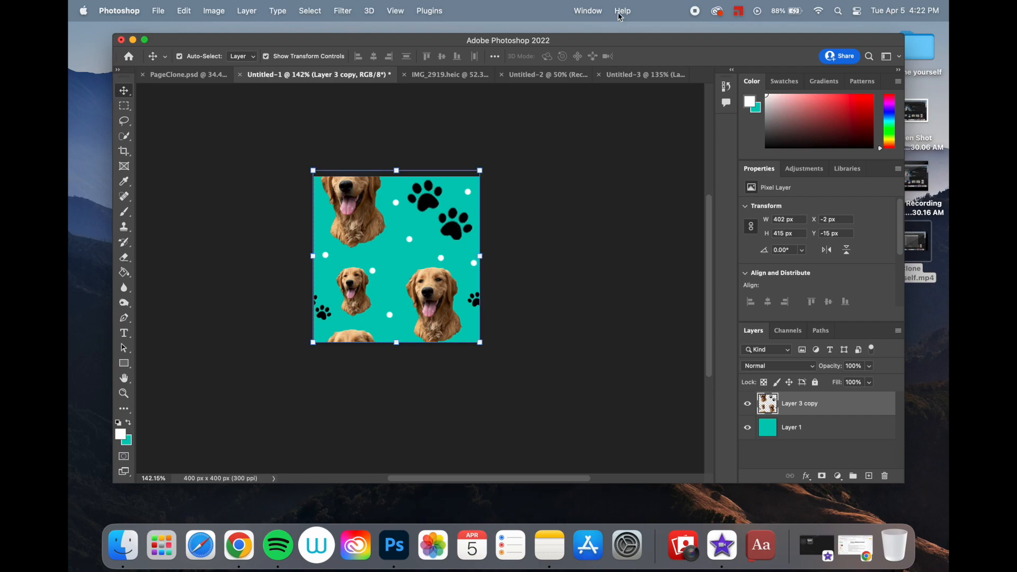
pyautogui.click(632, 77)
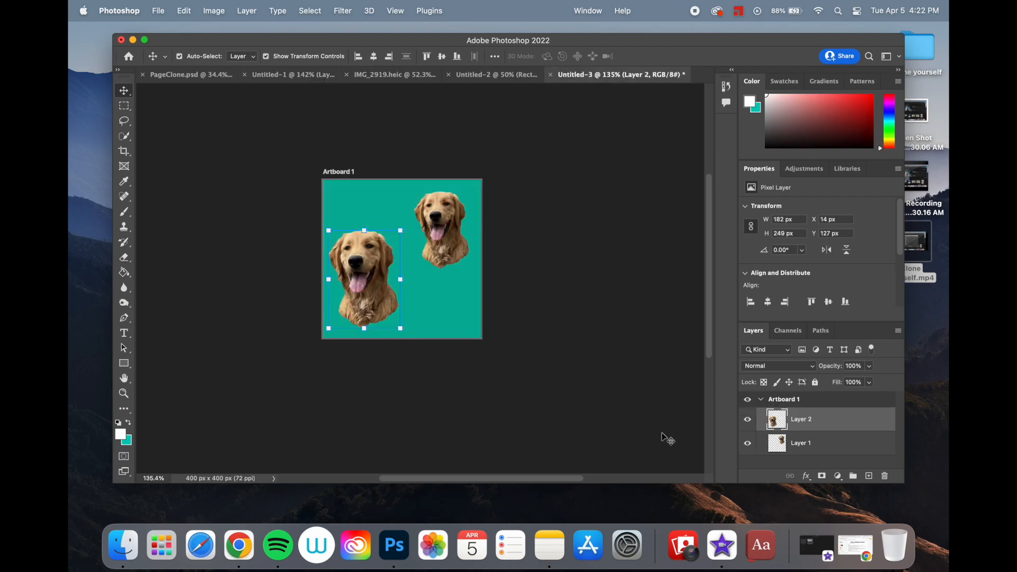
pyautogui.click(815, 546)
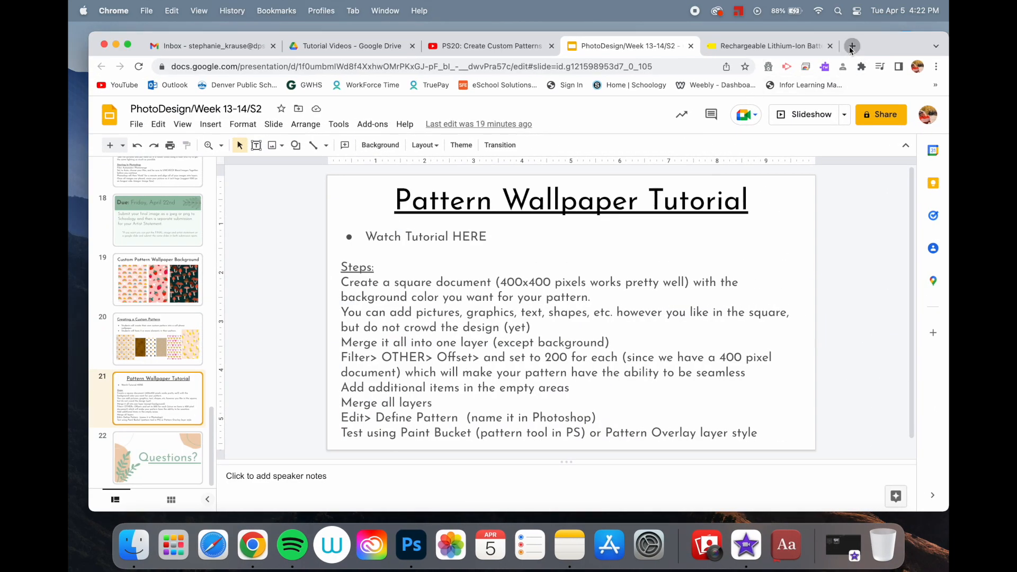
pyautogui.click(852, 46)
pyautogui.write('dog paws')
pyautogui.press('Return')
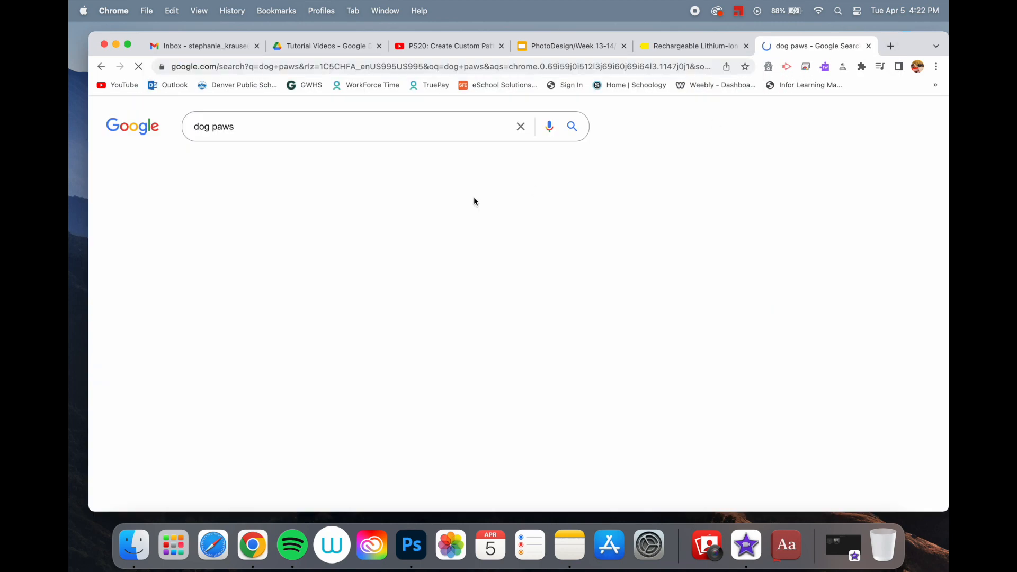
pyautogui.click(259, 166)
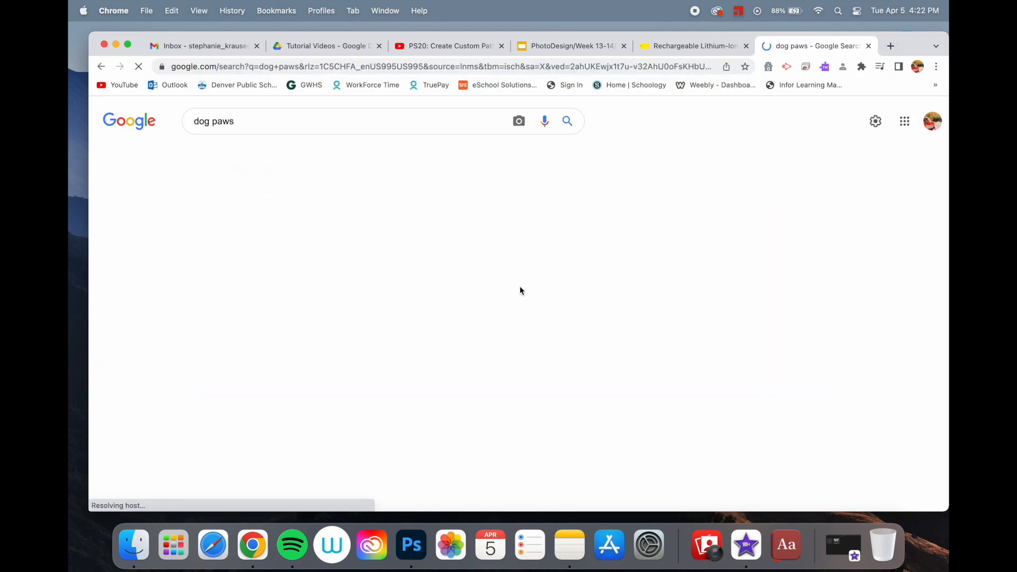
pyautogui.click(739, 267)
pyautogui.rightClick(743, 260)
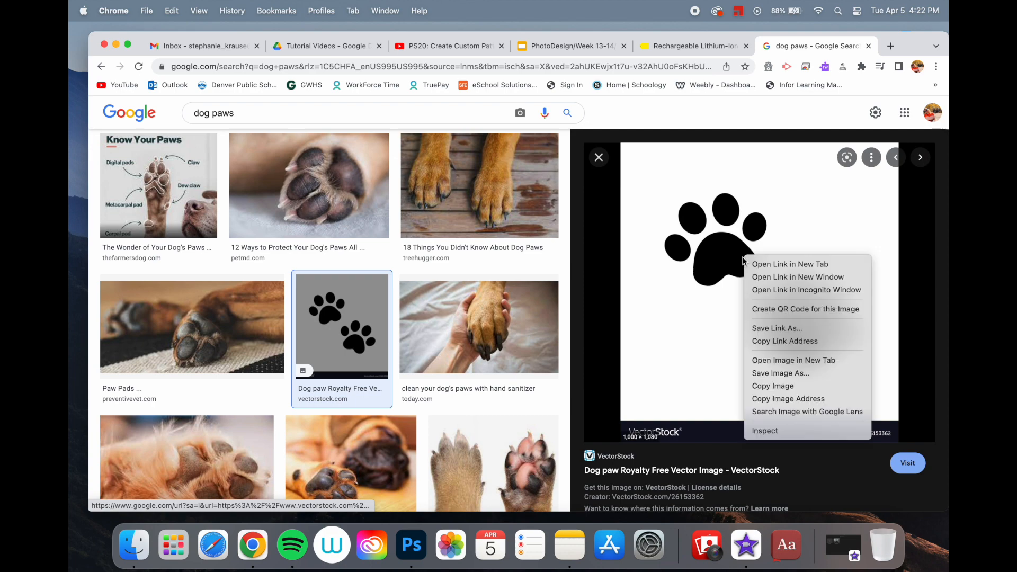
pyautogui.click(784, 387)
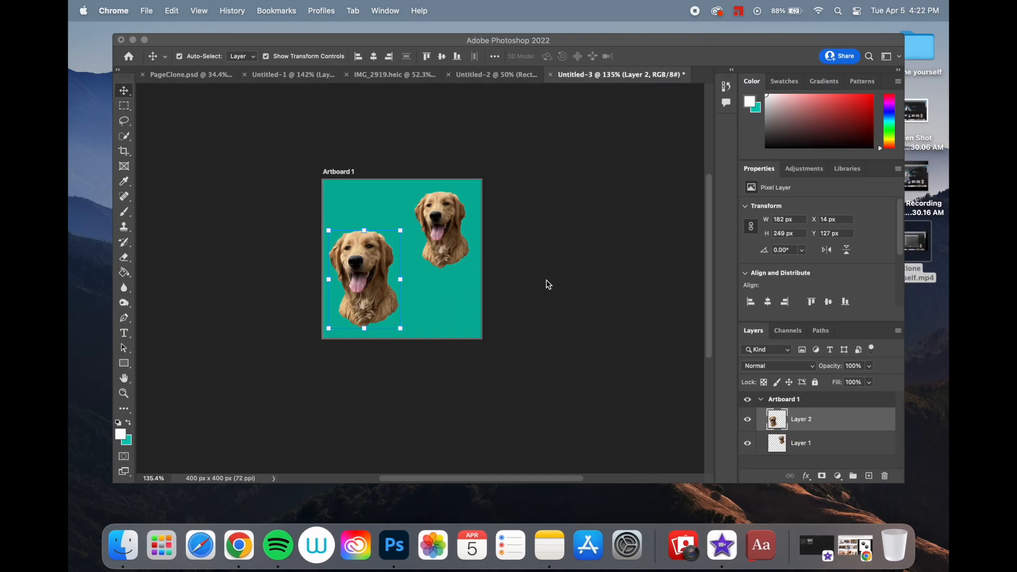
# - Paste the paw print picture into the Photoshop document and scale it to about 158 x 171 px in the artboard's lower-right corner
pyautogui.click(548, 284)
pyautogui.press('super+v')
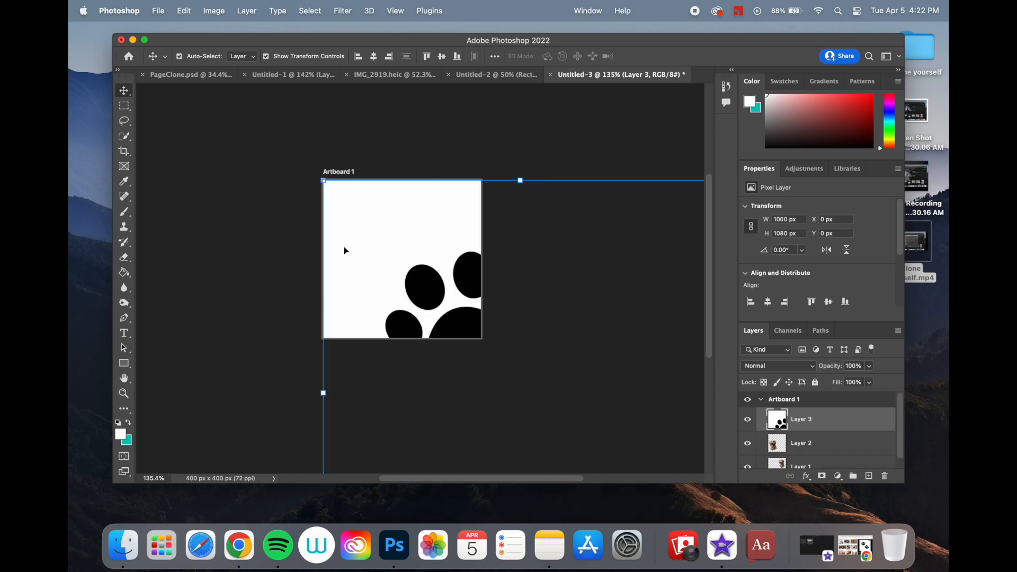
pyautogui.moveTo(425, 288); pyautogui.dragTo(328, 204)
pyautogui.moveTo(225, 96); pyautogui.dragTo(420, 307)
pyautogui.moveTo(447, 344); pyautogui.dragTo(351, 200)
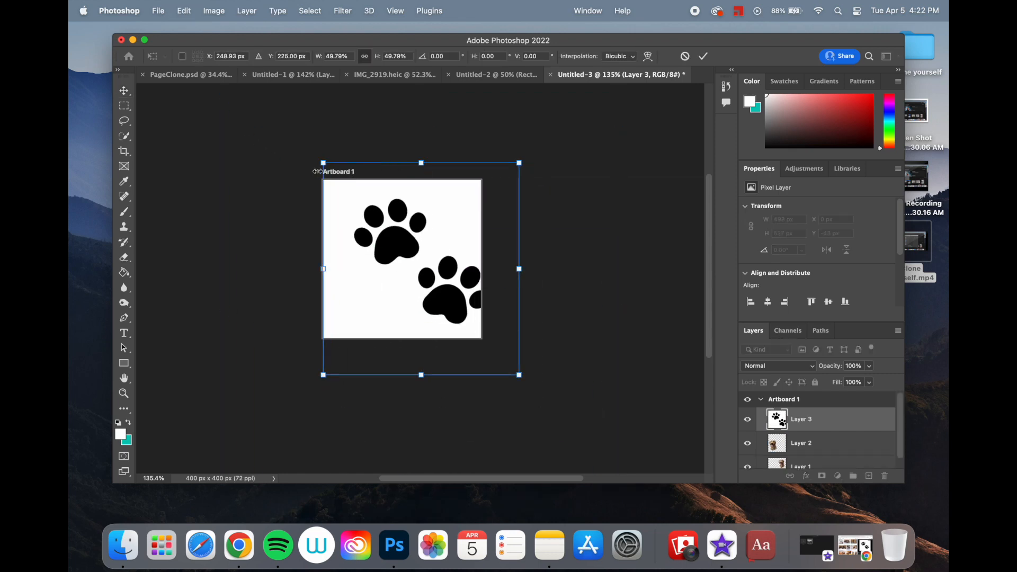
pyautogui.moveTo(324, 165); pyautogui.dragTo(428, 277)
pyautogui.moveTo(446, 329); pyautogui.dragTo(404, 292)
pyautogui.moveTo(389, 245); pyautogui.dragTo(414, 270)
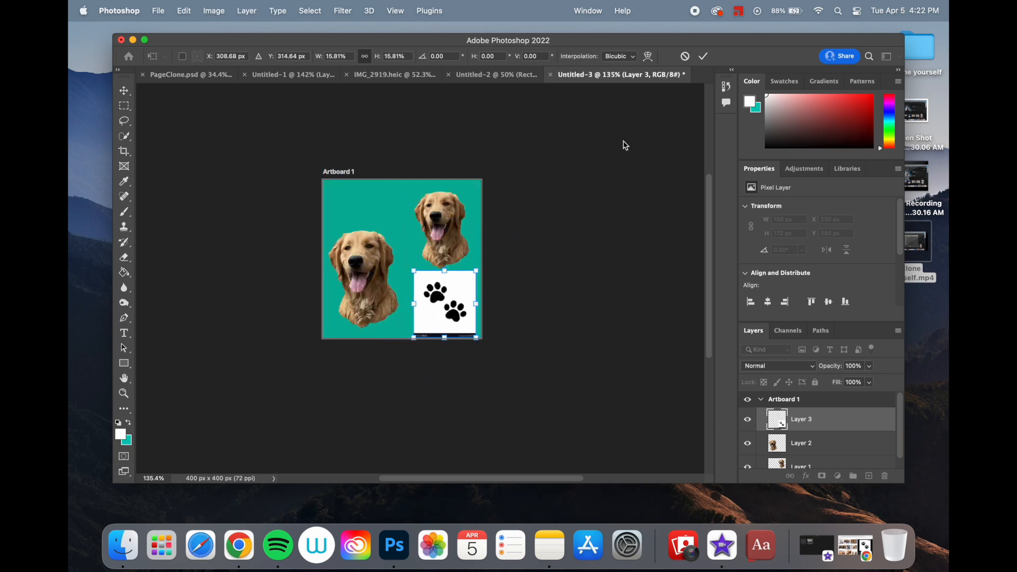
pyautogui.click(703, 57)
# - Erase the VectorStock strip and the outer white edges around the paw print picture with a 30 px eraser
pyautogui.scroll(5, 545, 272)
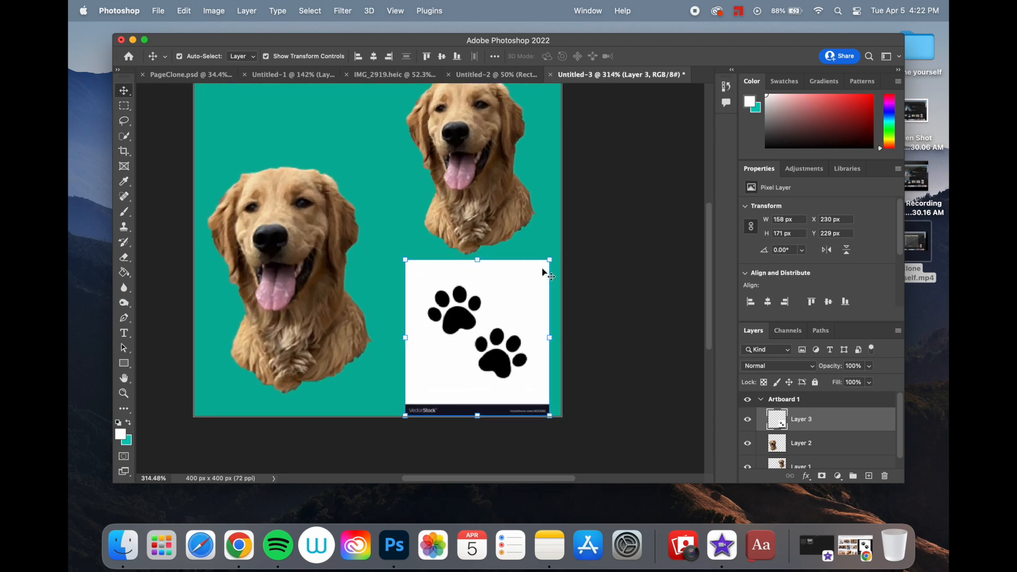
pyautogui.scroll(-2, 544, 272)
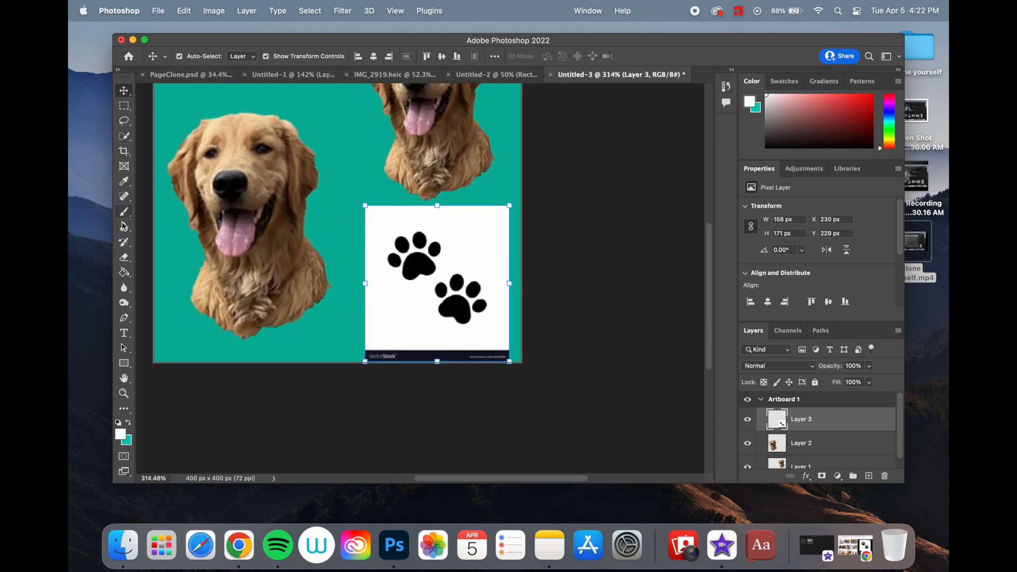
pyautogui.click(124, 258)
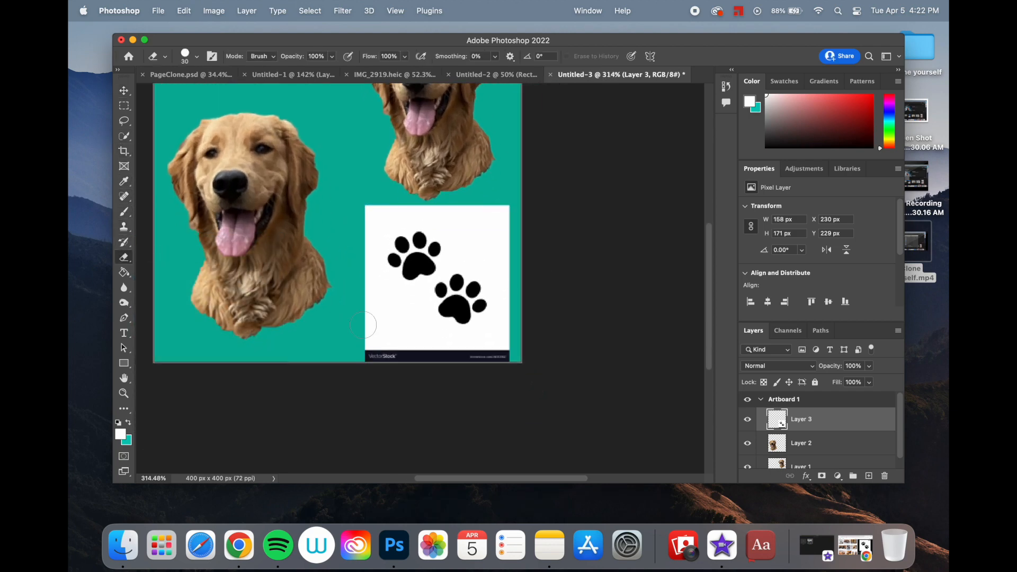
pyautogui.moveTo(363, 350)
pyautogui.mouseDown()
pyautogui.moveTo(528, 352)
pyautogui.moveTo(512, 326)
pyautogui.moveTo(505, 208)
pyautogui.moveTo(359, 209)
pyautogui.moveTo(365, 356)
pyautogui.mouseUp()
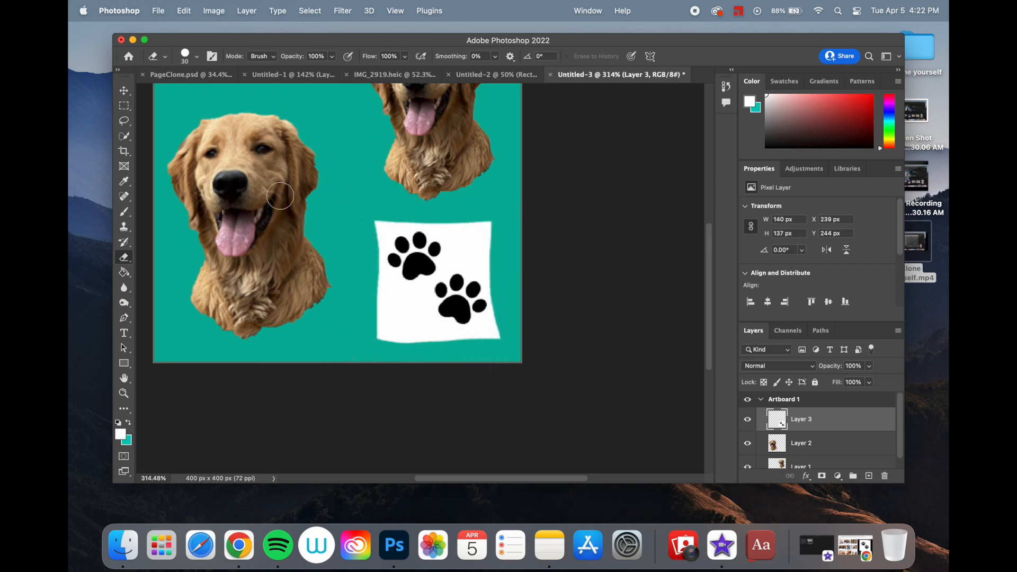
# - Select the white background around both paw prints using the Quick Selection tool with a 15 px brush, and try deleting it
pyautogui.click(125, 137)
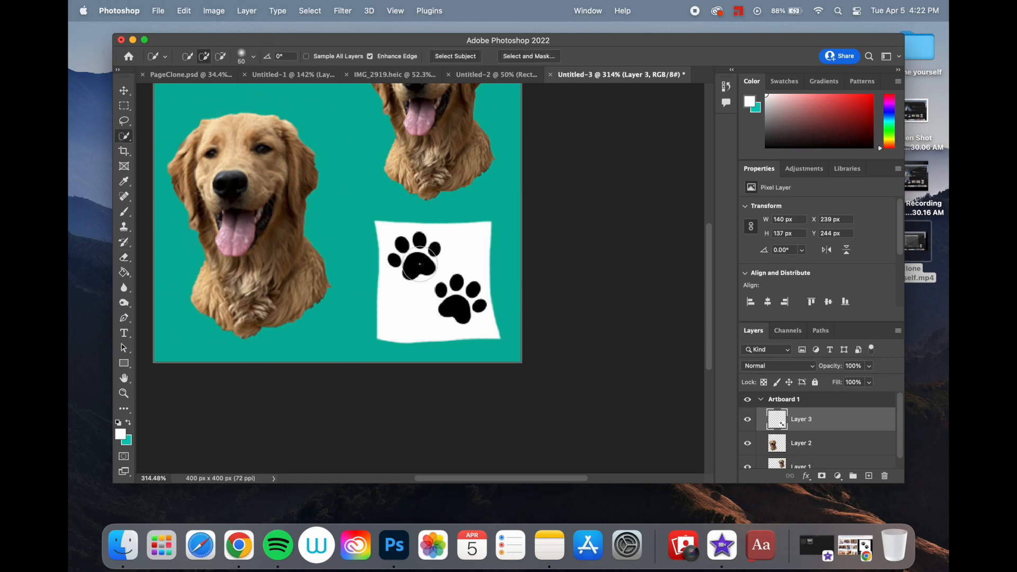
pyautogui.moveTo(404, 314)
pyautogui.mouseDown()
pyautogui.moveTo(479, 236)
pyautogui.moveTo(465, 239)
pyautogui.mouseUp()
pyautogui.press('[')
pyautogui.press('[')
pyautogui.press('[')
pyautogui.press('[')
pyautogui.press('[')
pyautogui.press('[')
pyautogui.press('[')
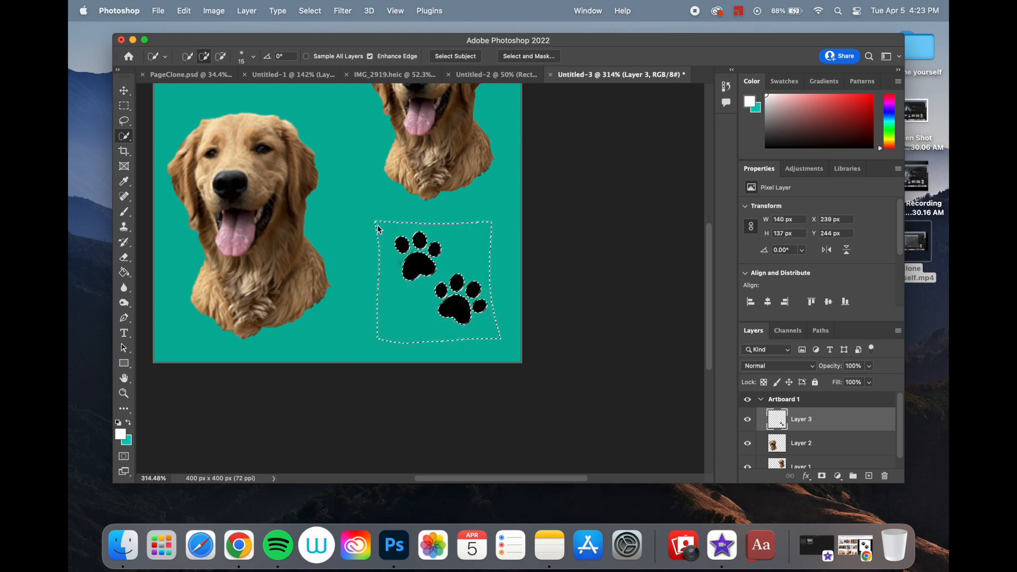
# - Undo the deletion of the paw print picture's white background
pyautogui.press('x')
pyautogui.press('z')
pyautogui.press('super+BackSpace')
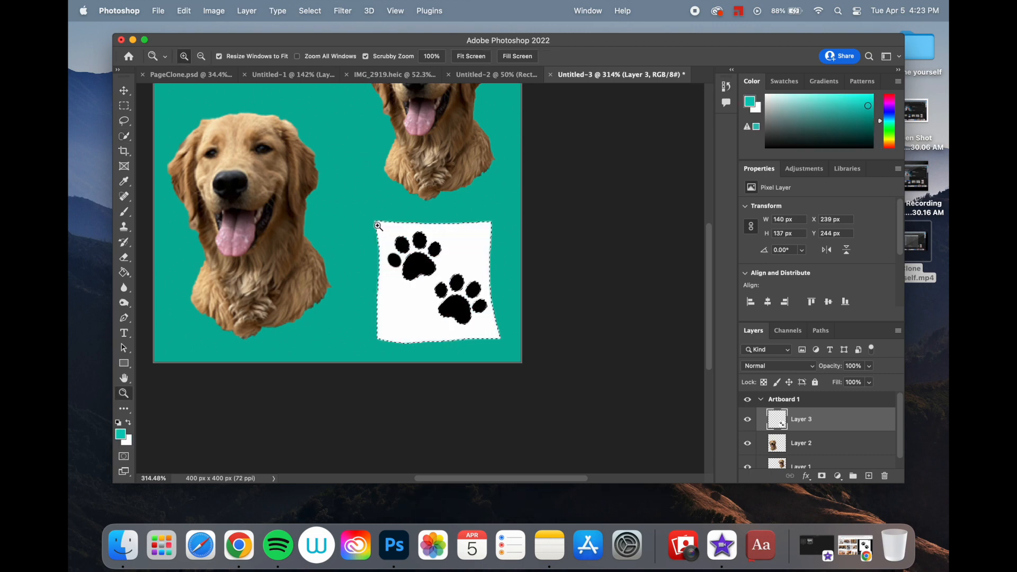
# - Subtract the upper paw print's missing outer toe from the selection, and delete the selected white background
pyautogui.click(124, 136)
pyautogui.click(221, 55)
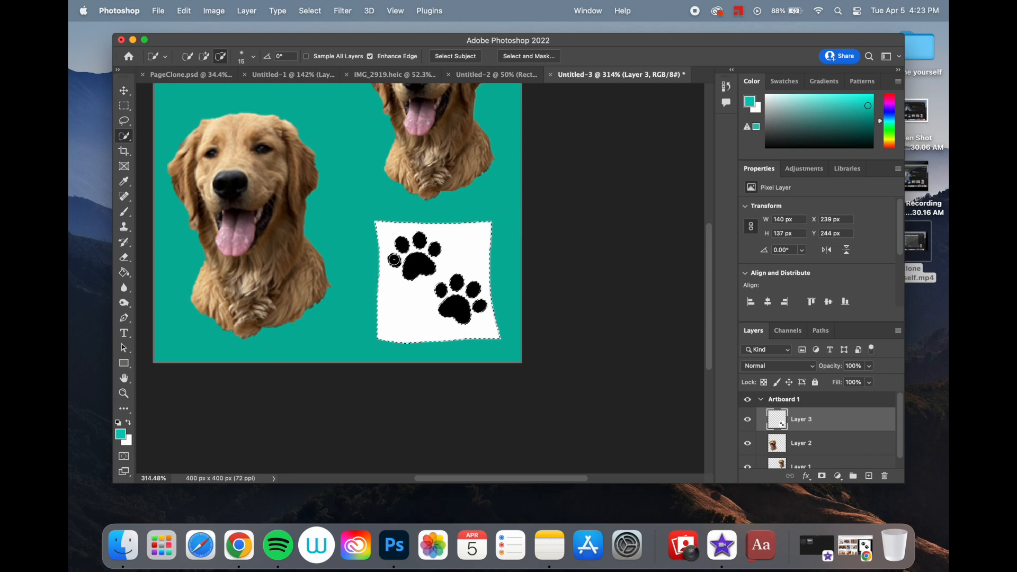
pyautogui.press('Delete')
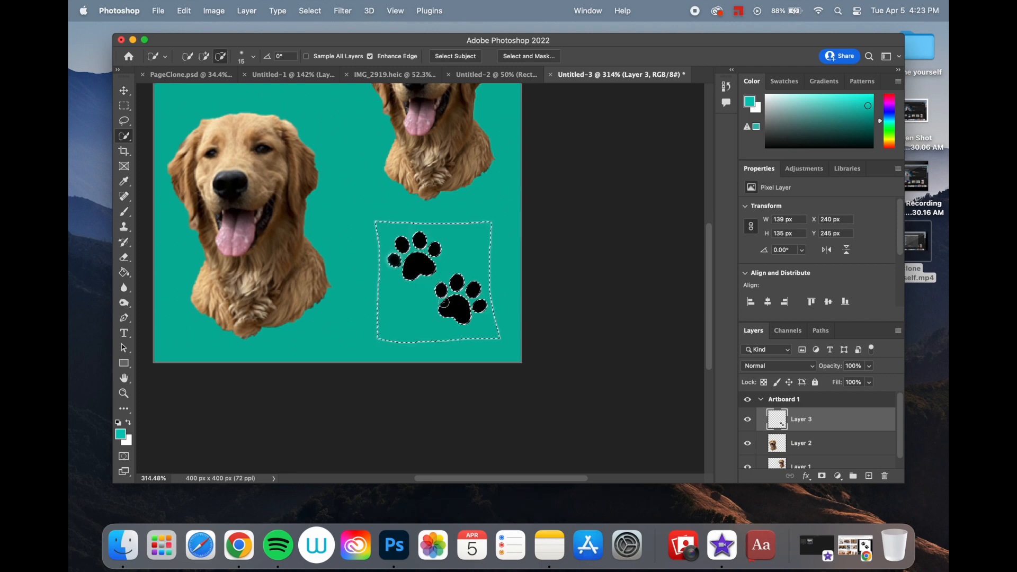
pyautogui.press('super+d')
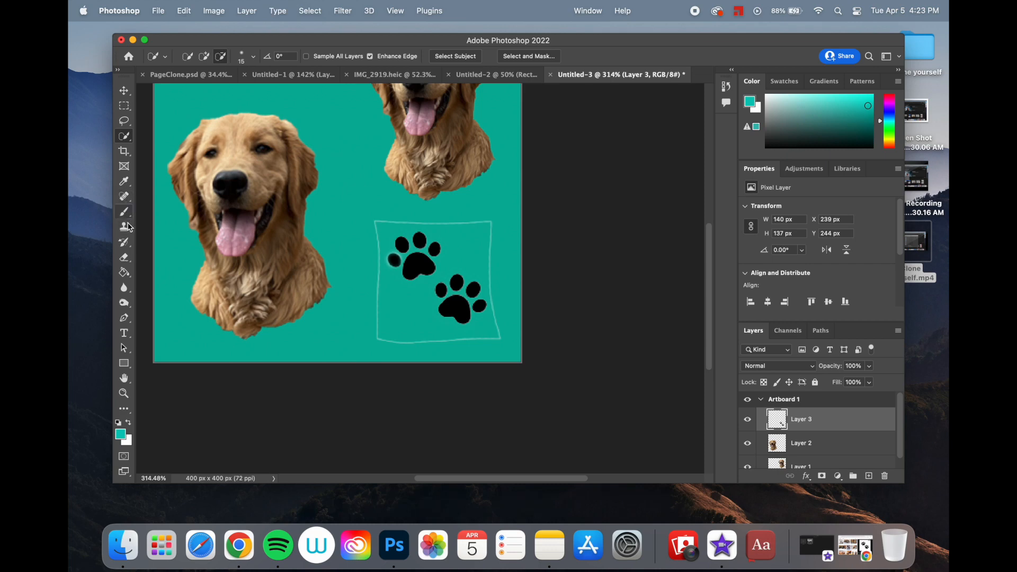
# - Erase the remaining white outline around the paw prints with a 30 px eraser
pyautogui.click(124, 257)
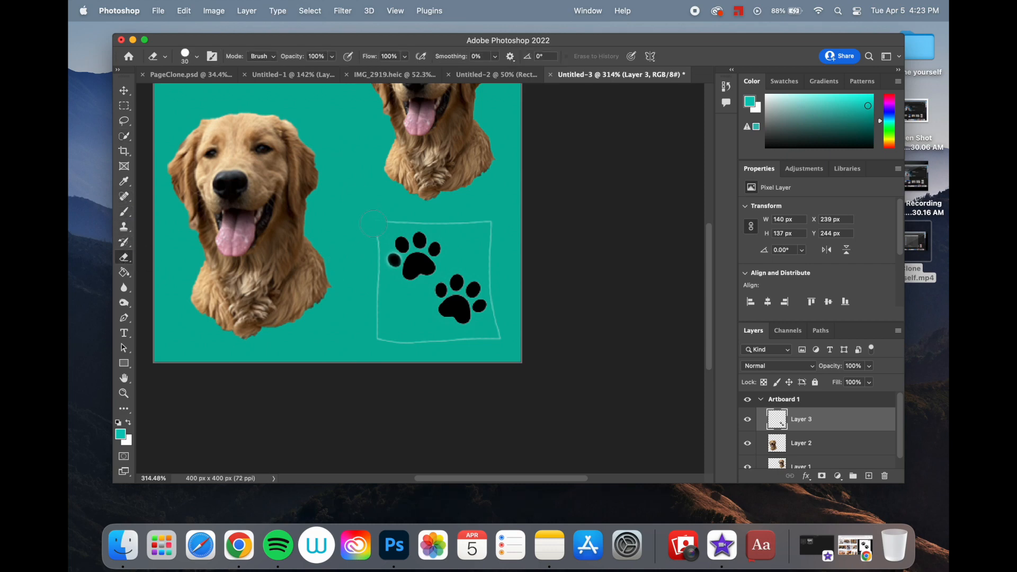
pyautogui.moveTo(388, 346); pyautogui.dragTo(506, 339)
pyautogui.moveTo(500, 289); pyautogui.dragTo(485, 202)
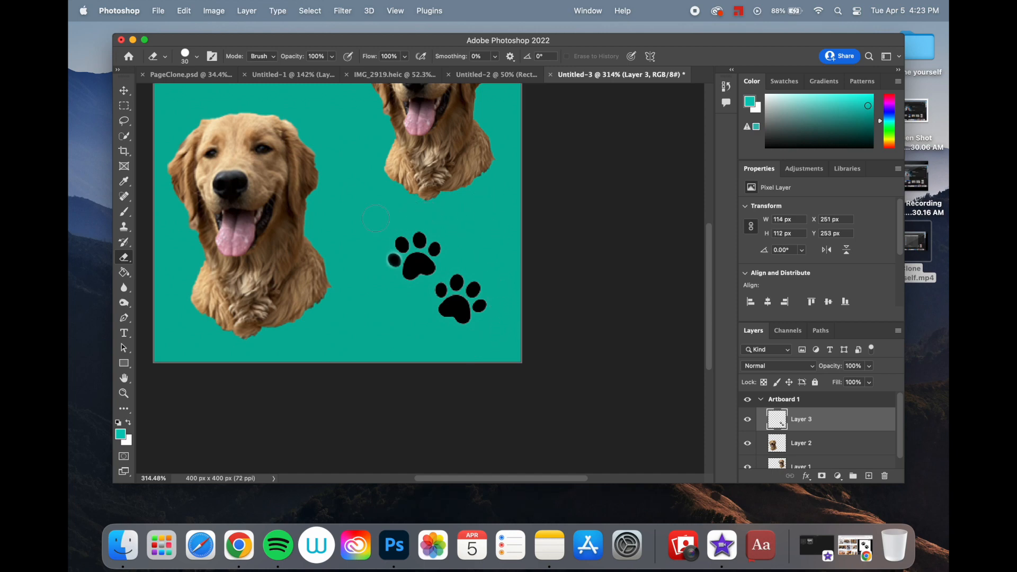
# - Paste a copy of the paw prints and place it above the large dog, rotated slightly counterclockwise
pyautogui.click(124, 91)
pyautogui.scroll(-5, 317, 245)
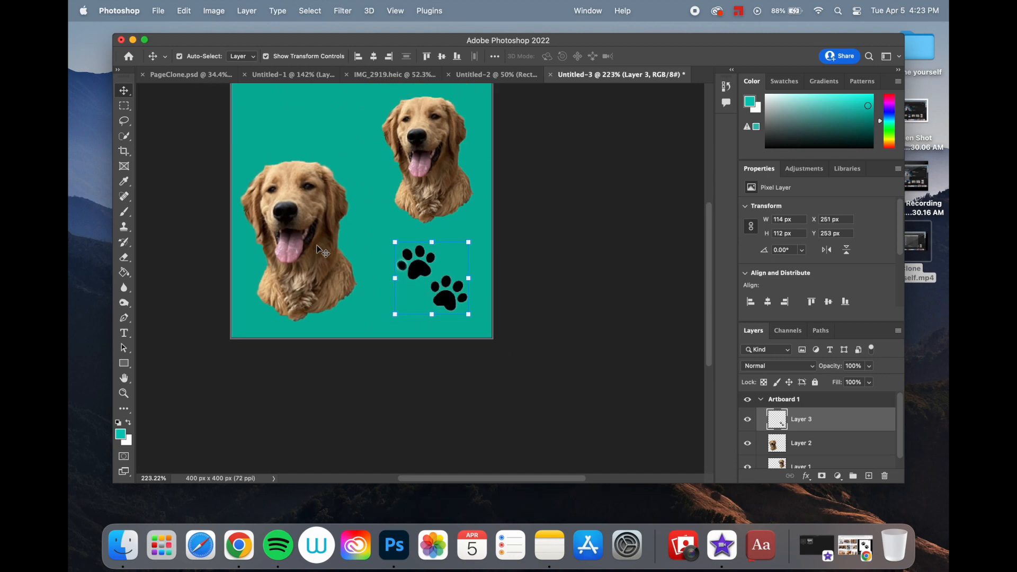
pyautogui.press('super+v')
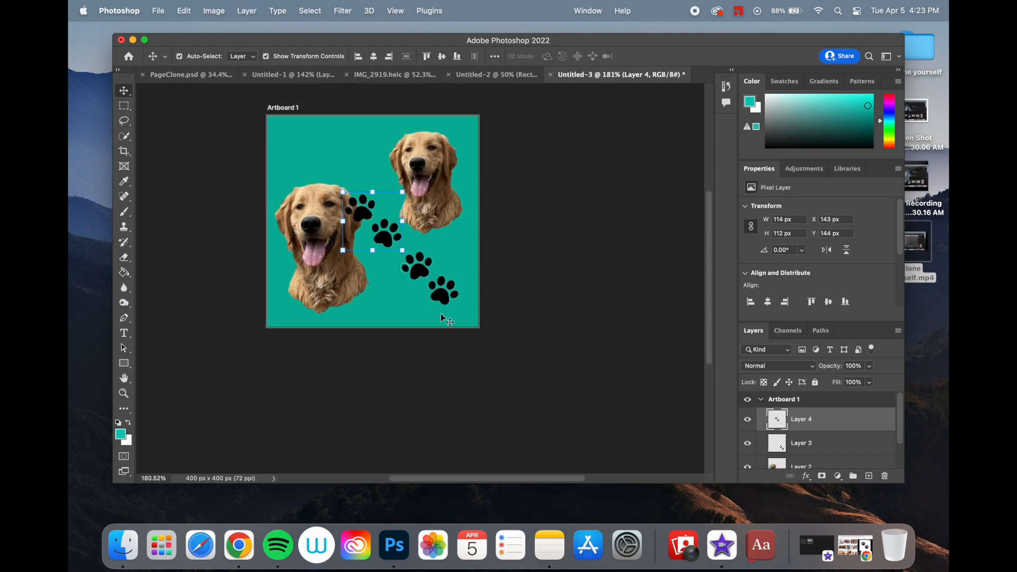
pyautogui.moveTo(385, 236); pyautogui.dragTo(336, 168)
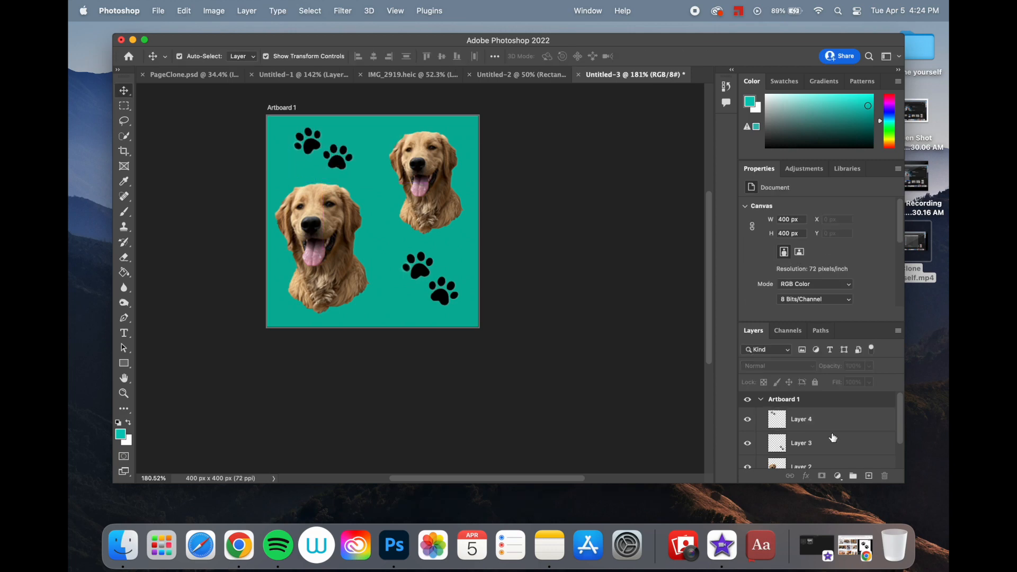
# - Merge Layer 1 through Layer 4, containing both dogs and both paw print pairs, into a single layer
pyautogui.click(814, 420)
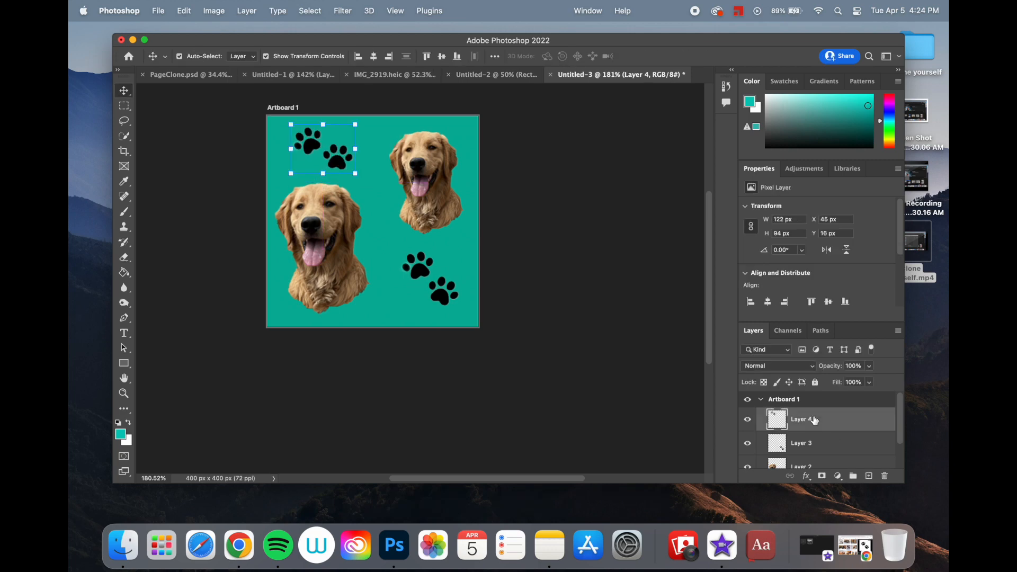
pyautogui.scroll(-3, 814, 421)
pyautogui.keyDown('shift'); pyautogui.click(815, 459); pyautogui.keyUp('shift')
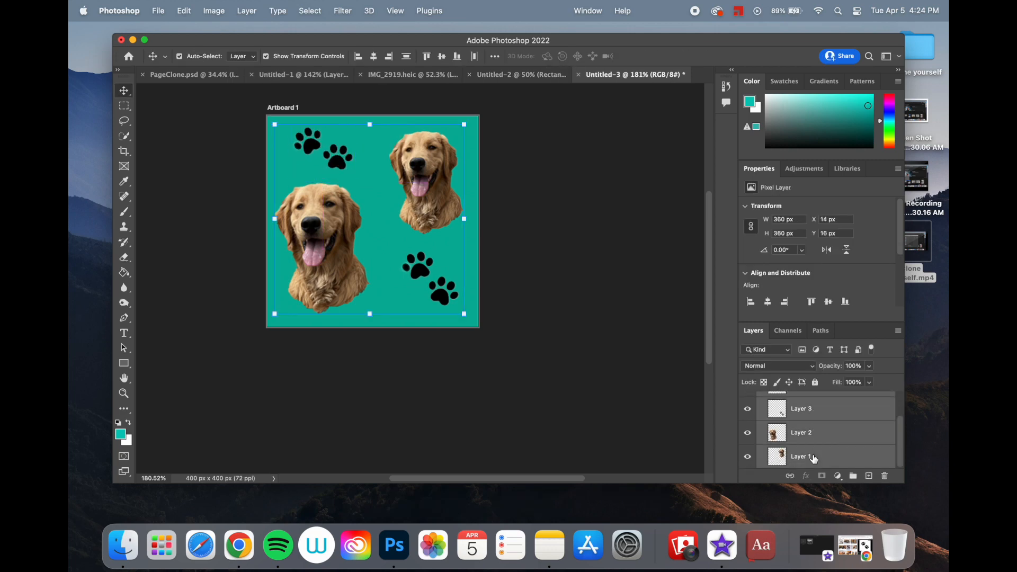
pyautogui.rightClick(814, 459)
pyautogui.scroll(-4, 755, 481)
pyautogui.scroll(-6, 755, 481)
pyautogui.click(737, 377)
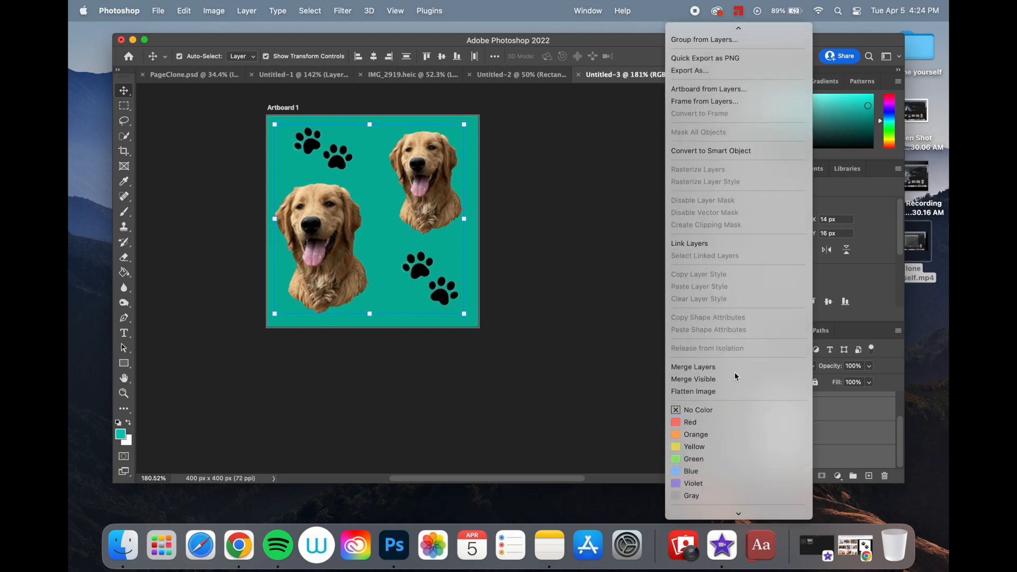
pyautogui.click(560, 222)
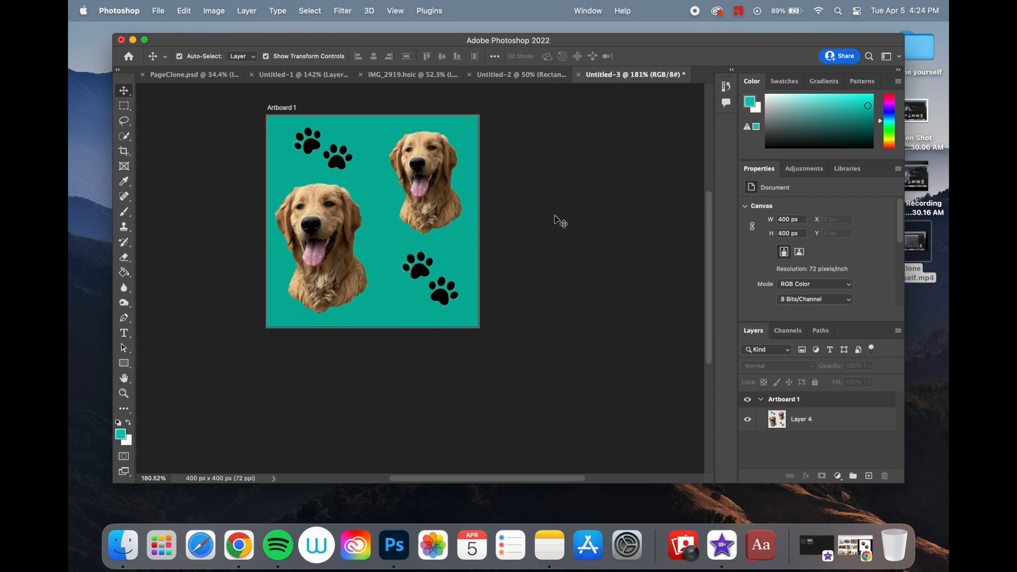
# - Apply the Offset filter to the merged layer with +200 px horizontal, +200 px vertical and Wrap Around
pyautogui.click(792, 420)
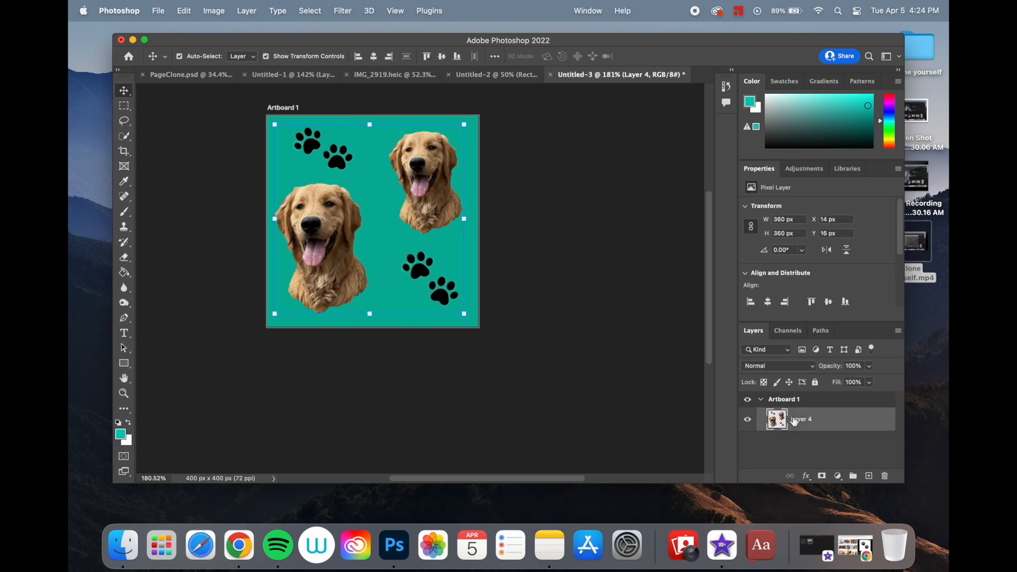
pyautogui.click(343, 11)
pyautogui.moveTo(425, 258)
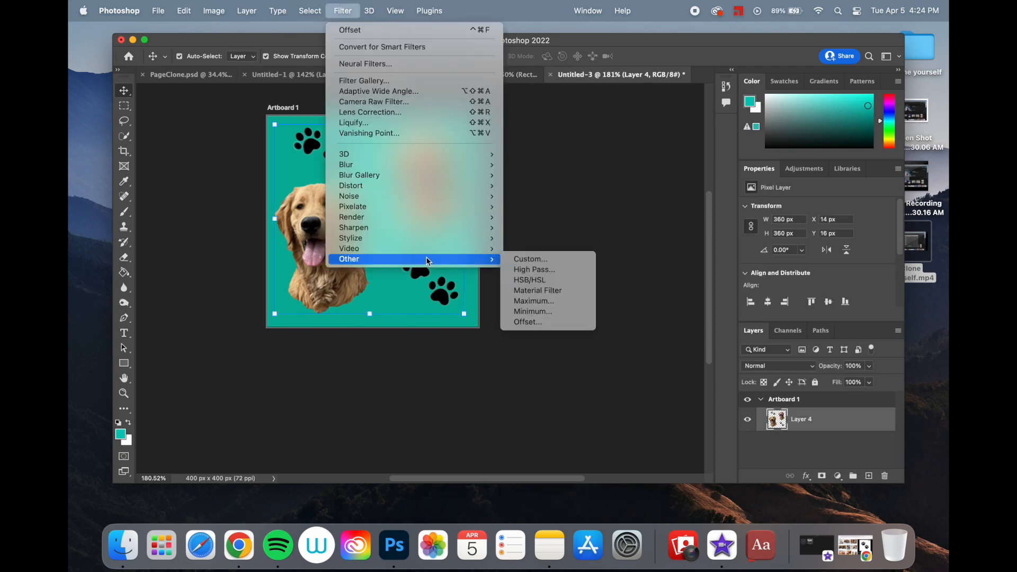
pyautogui.click(541, 320)
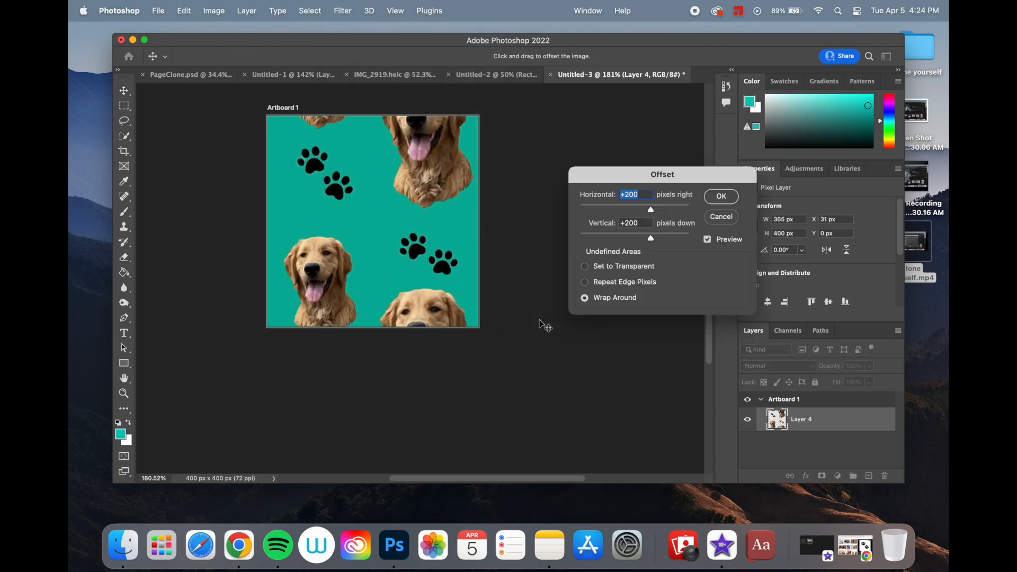
pyautogui.click(725, 200)
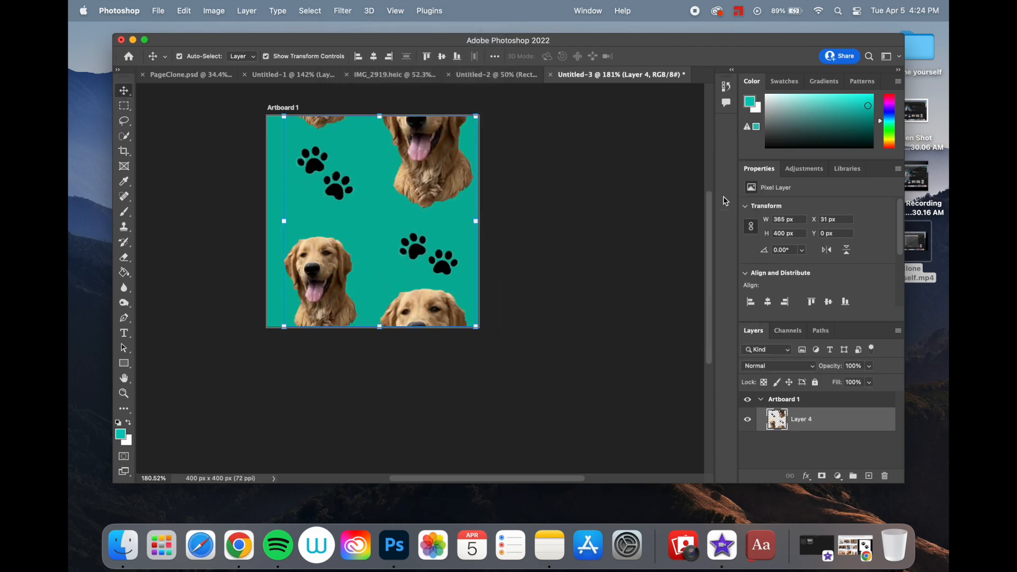
# - Define the offset tile as a pattern named Oatly2
pyautogui.click(185, 11)
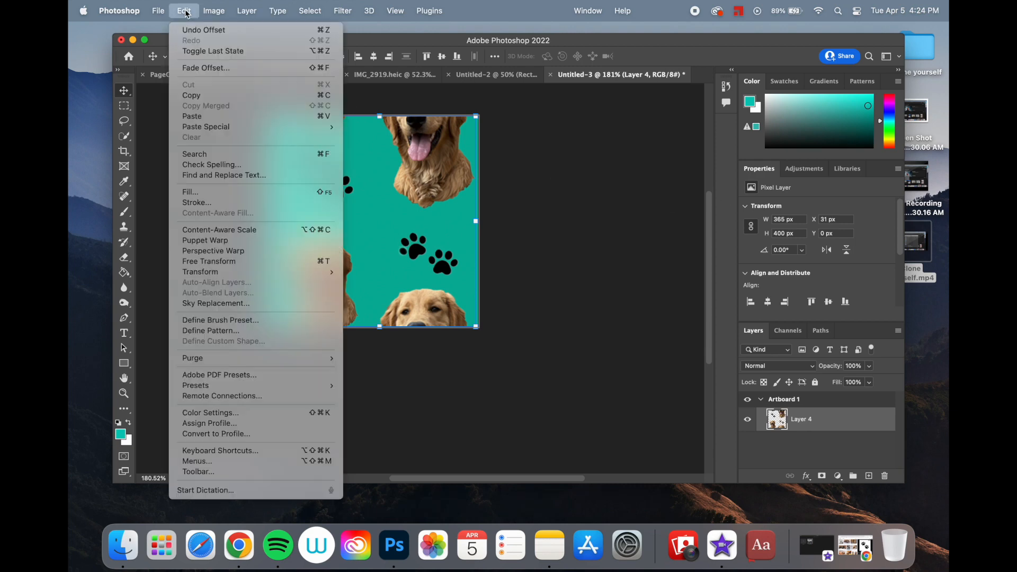
pyautogui.click(261, 329)
pyautogui.write('Oatly2')
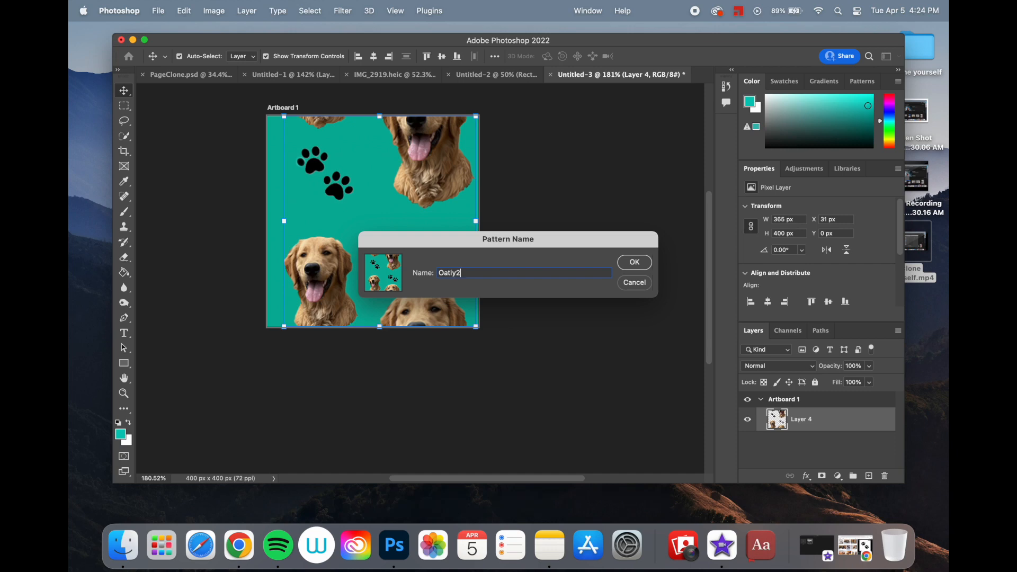
pyautogui.click(632, 263)
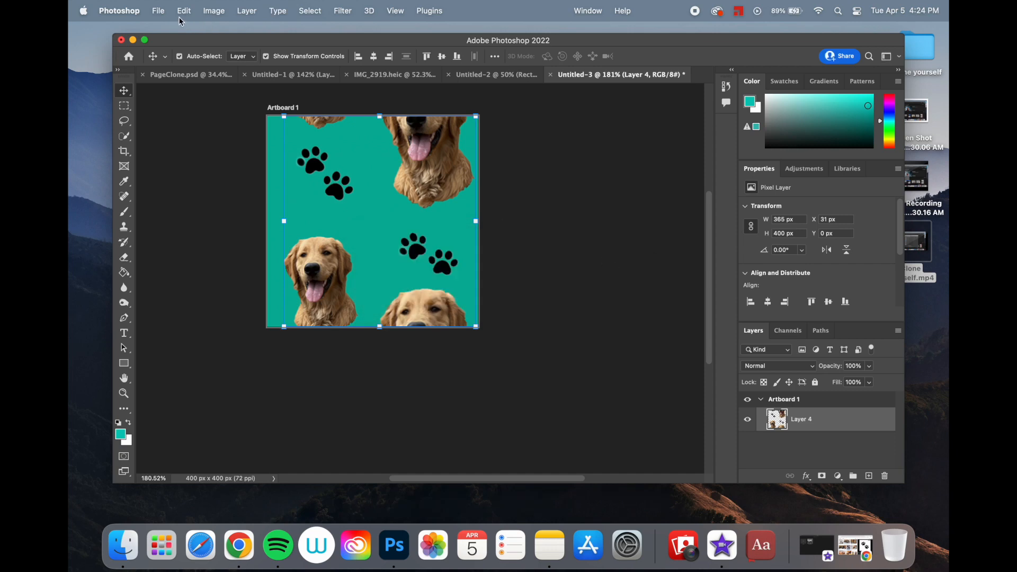
# - Create a new document from the iPhone X mobile preset, 1125 x 2436 px at 72 ppi with a white background
pyautogui.click(159, 12)
pyautogui.click(162, 31)
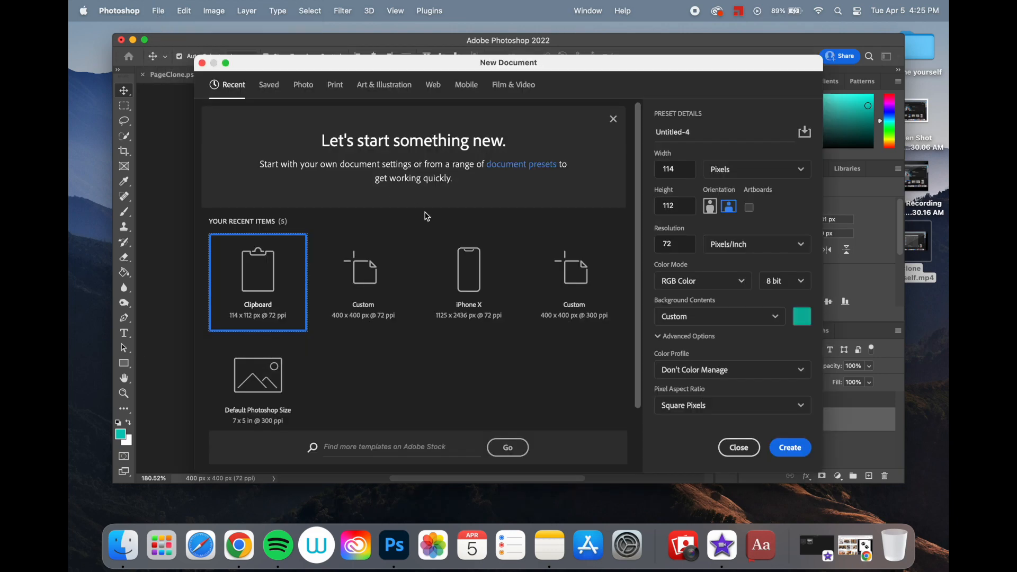
pyautogui.click(487, 285)
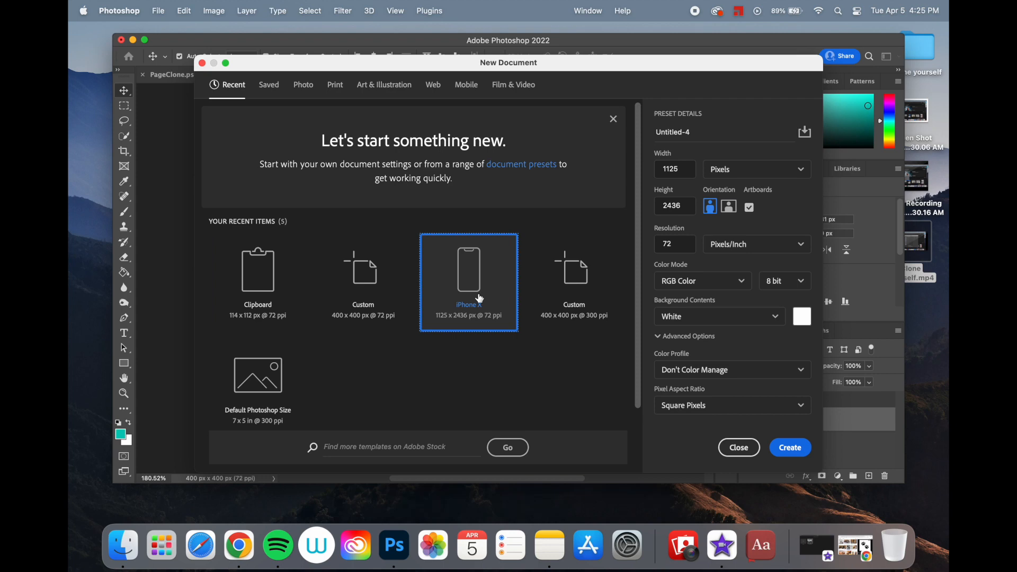
pyautogui.click(467, 84)
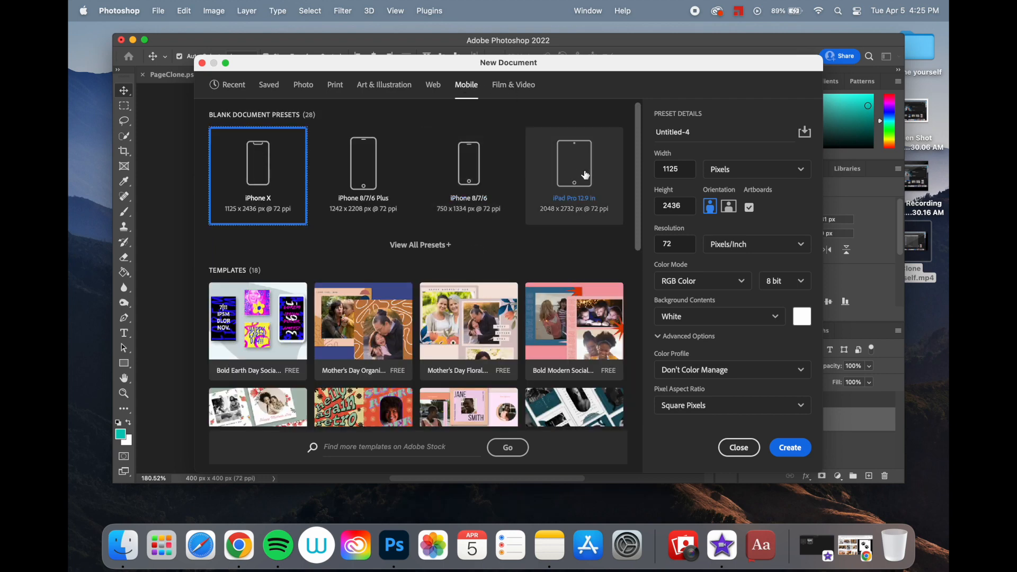
pyautogui.click(790, 447)
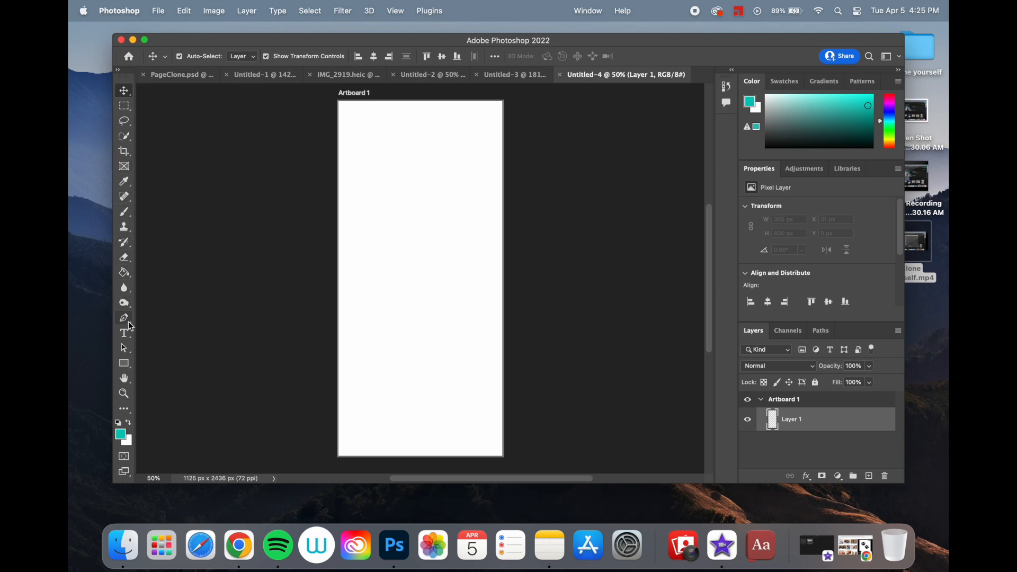
# - Cover the artboard with a teal rectangle about 1130 x 2441 px and apply a Pattern Overlay using the Oatly2 pattern
pyautogui.click(124, 363)
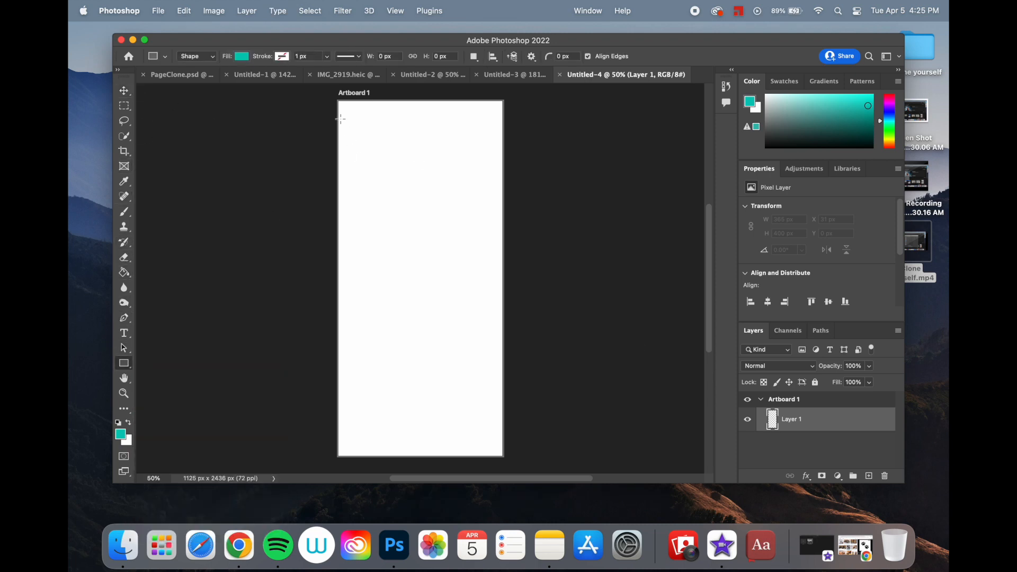
pyautogui.moveTo(338, 100); pyautogui.dragTo(502, 455)
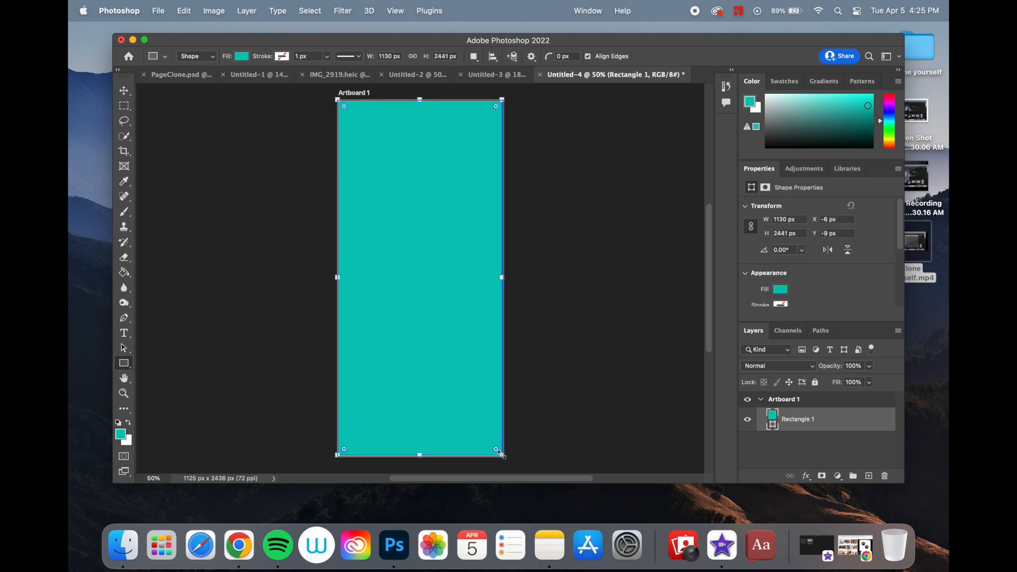
pyautogui.click(807, 477)
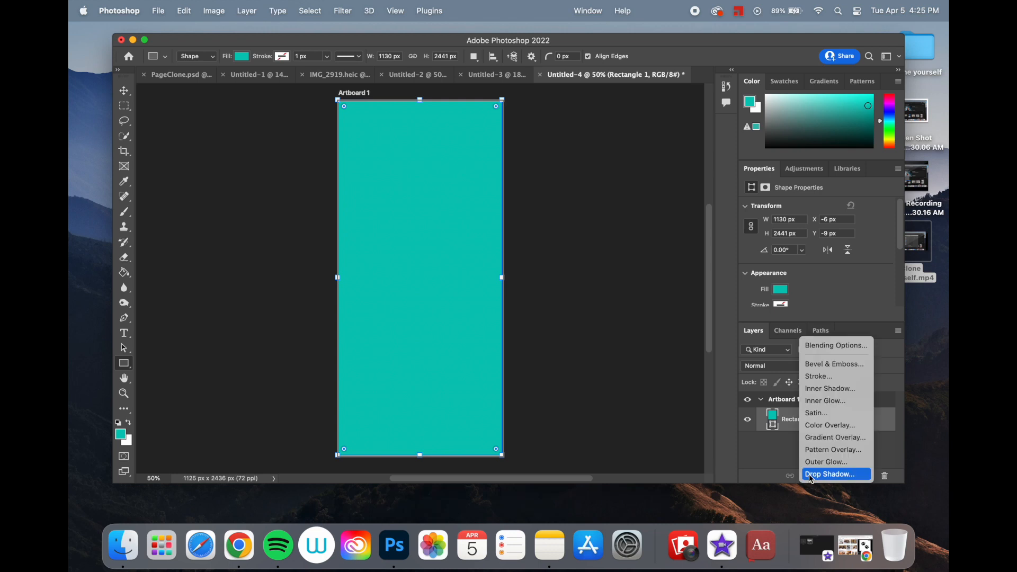
pyautogui.click(826, 454)
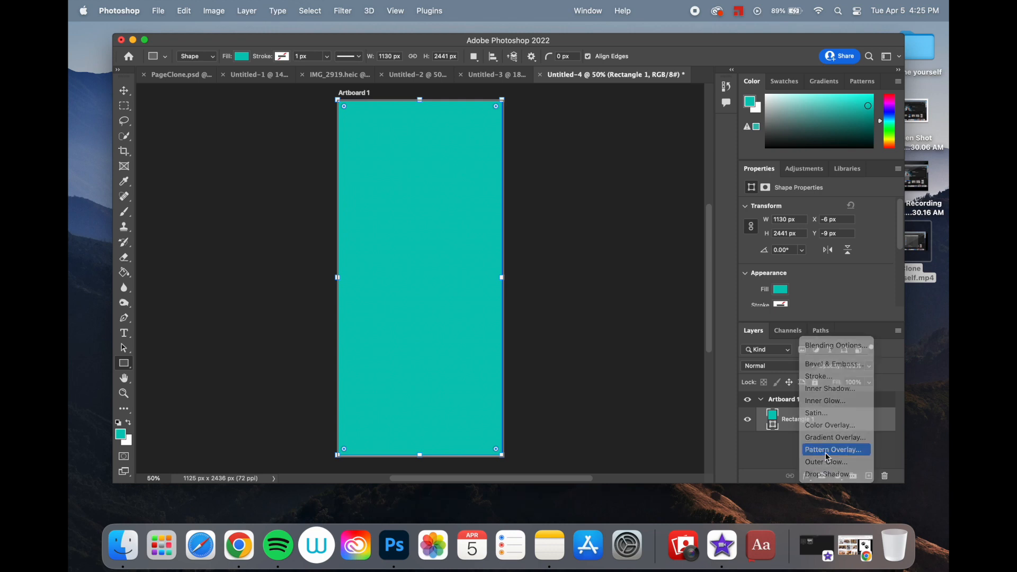
pyautogui.click(657, 210)
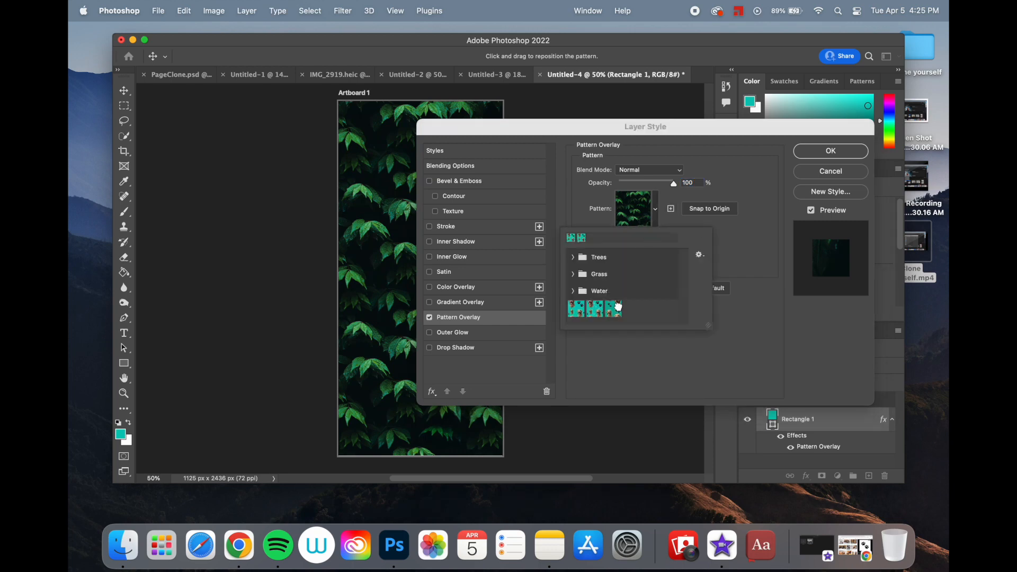
pyautogui.click(618, 306)
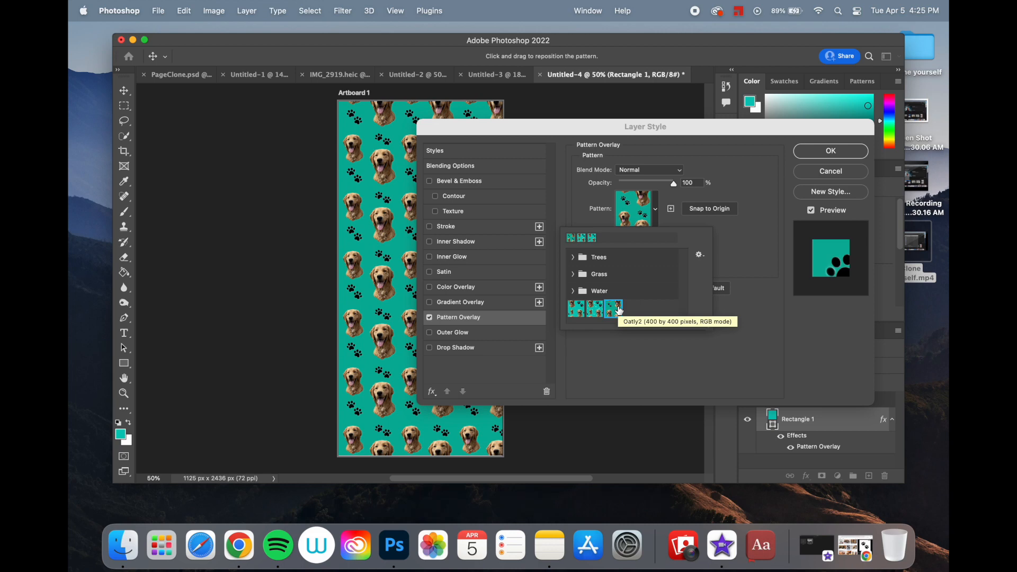
pyautogui.click(736, 241)
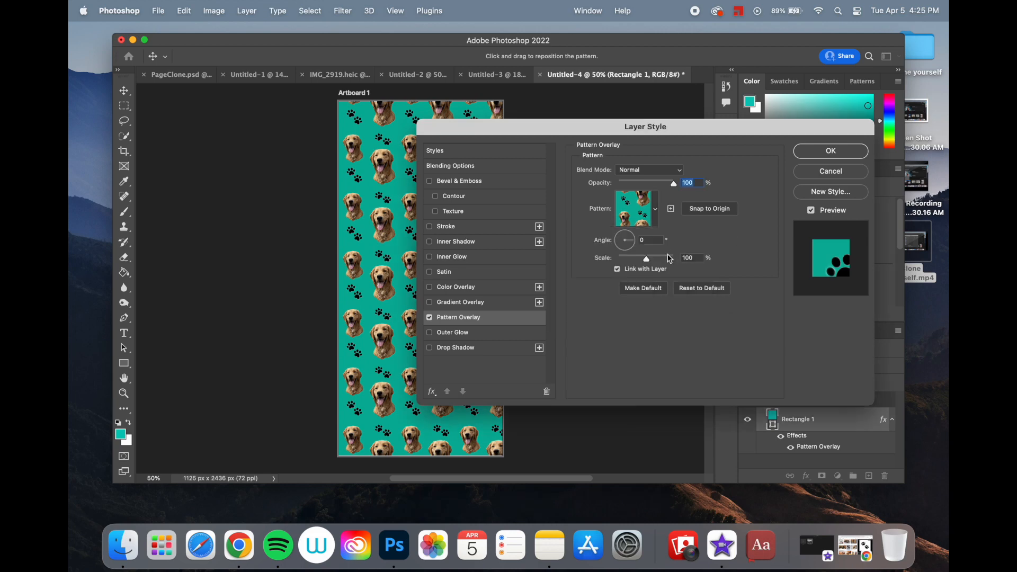
pyautogui.moveTo(647, 259); pyautogui.dragTo(647, 258)
pyautogui.click(813, 153)
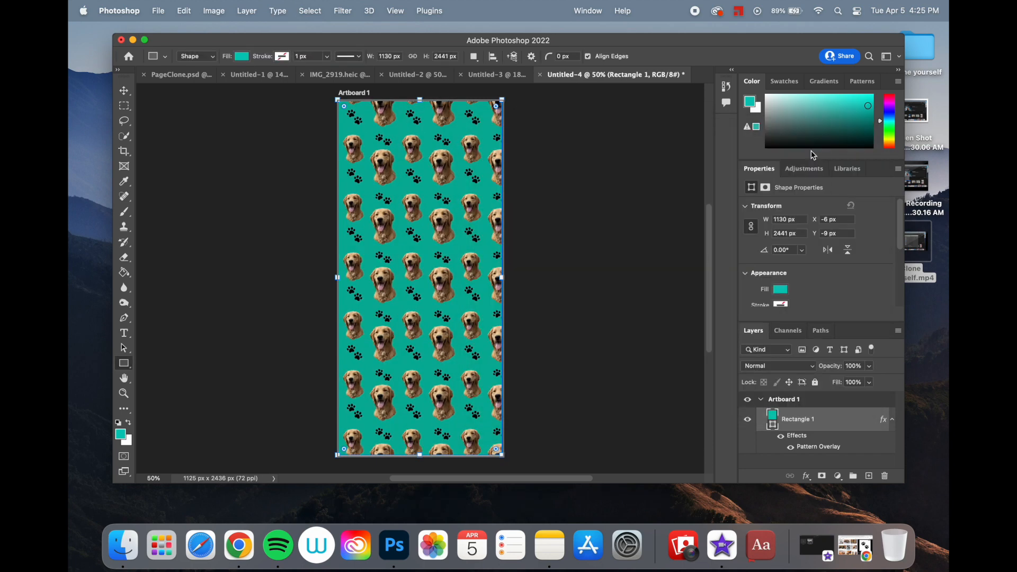
pyautogui.click(663, 321)
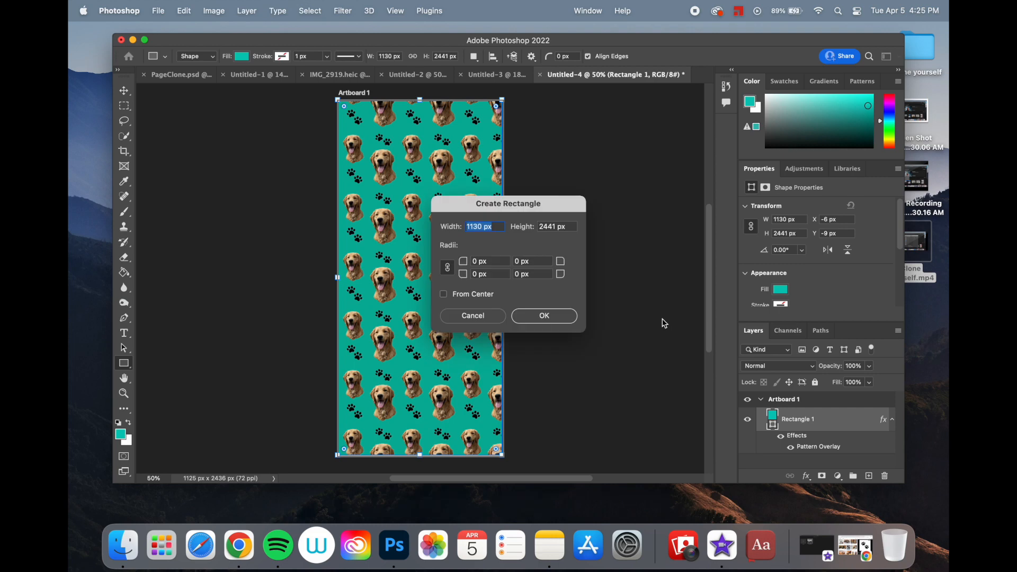
pyautogui.click(570, 318)
pyautogui.press('super+z')
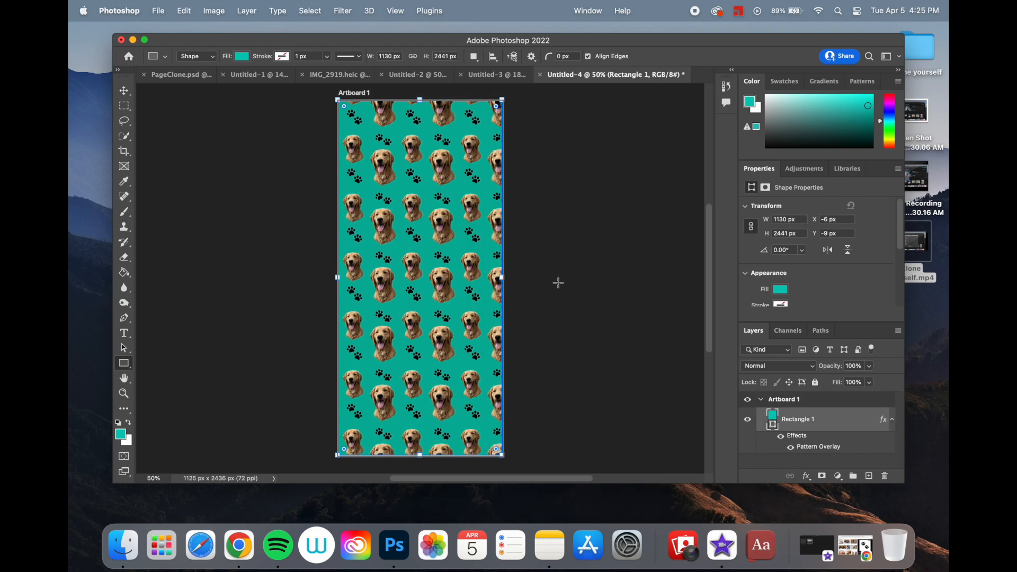
# - Add a new layer above the patterned rectangle and write OATLY on it in 12 pt Myriad Pro
pyautogui.click(125, 91)
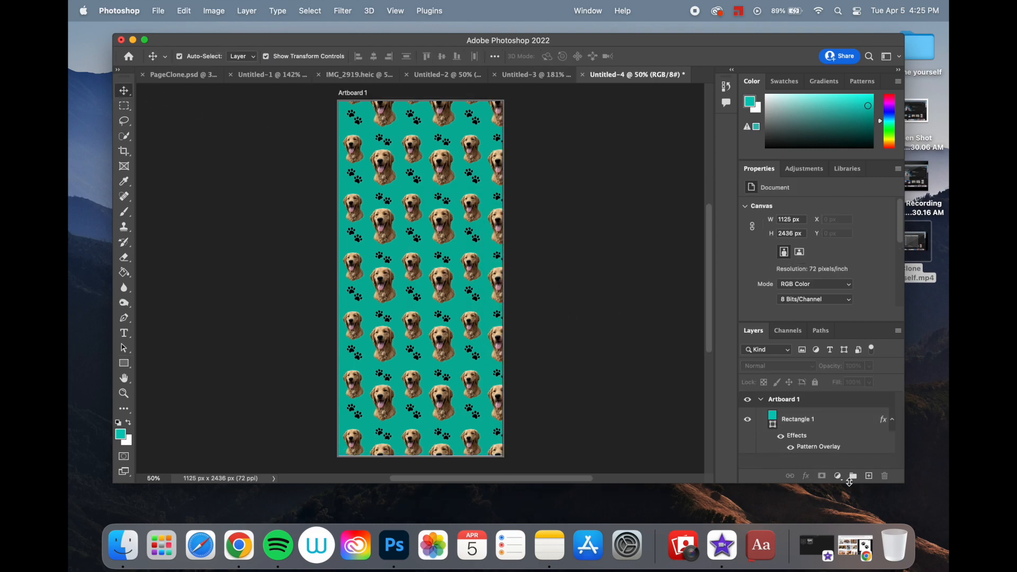
pyautogui.click(869, 476)
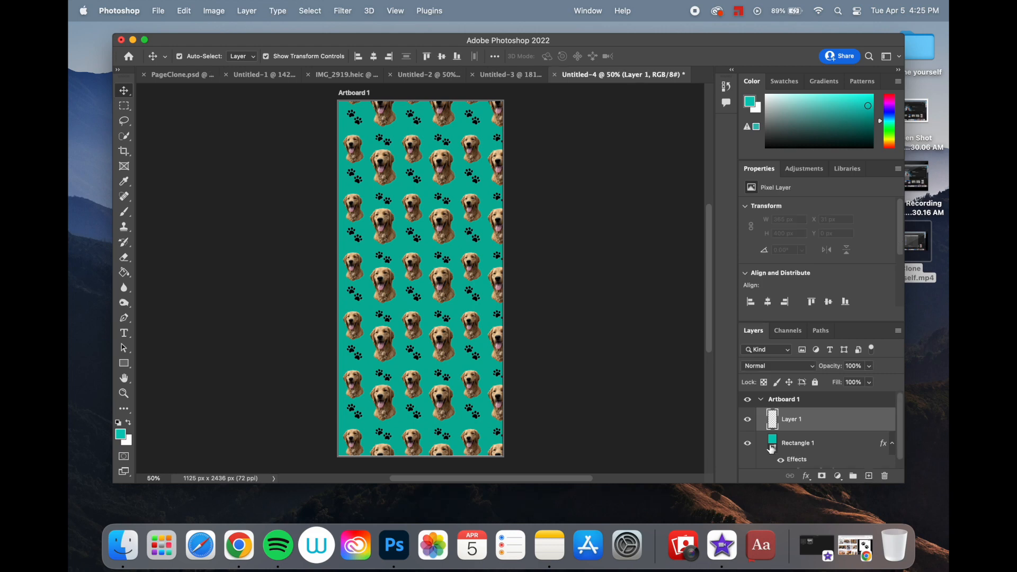
pyautogui.click(123, 332)
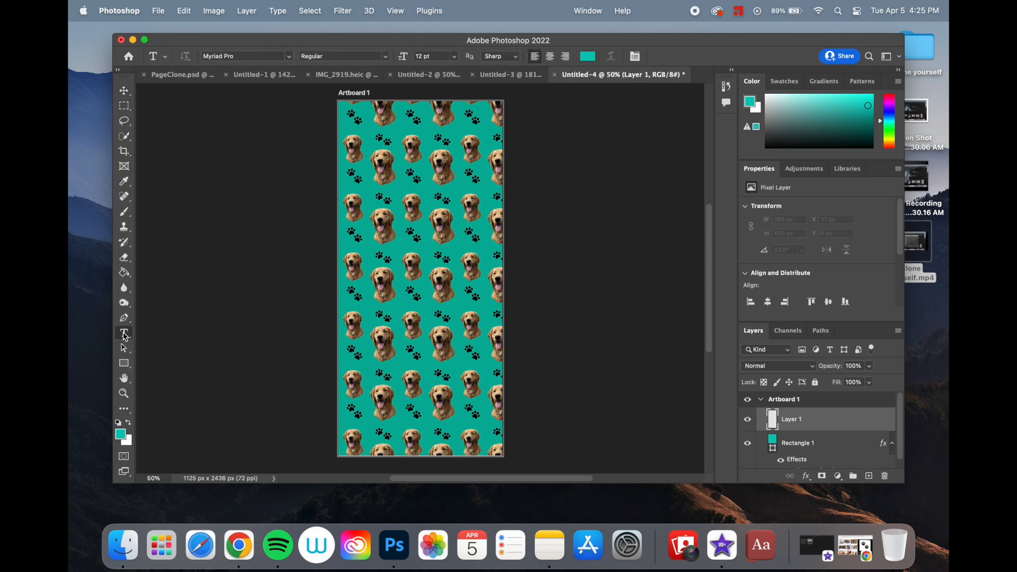
pyautogui.click(386, 232)
pyautogui.write('OATLY')
# - Scale the OATLY text up to about 348 pt across the middle of the artboard
pyautogui.click(124, 91)
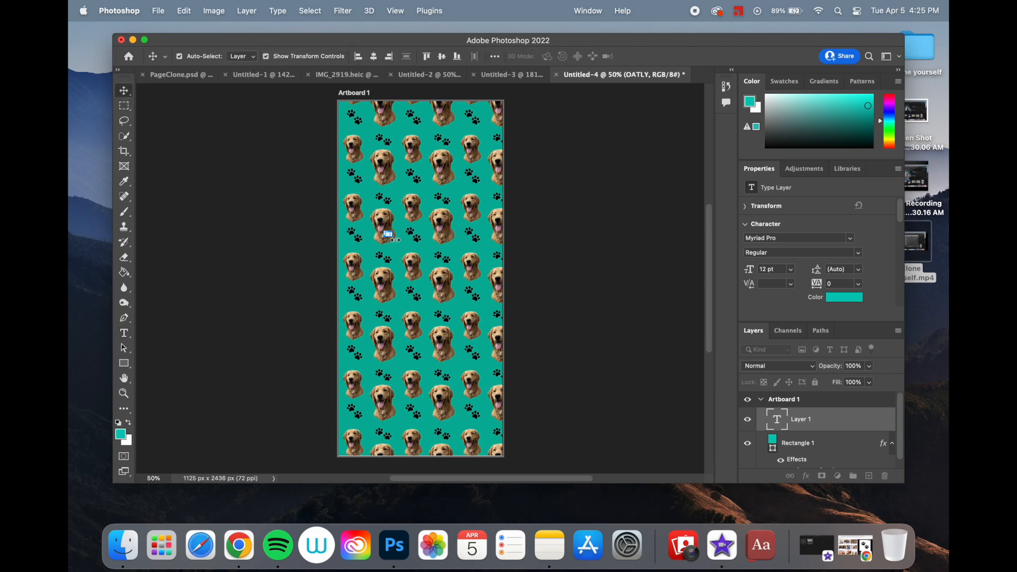
pyautogui.moveTo(389, 233); pyautogui.dragTo(513, 304)
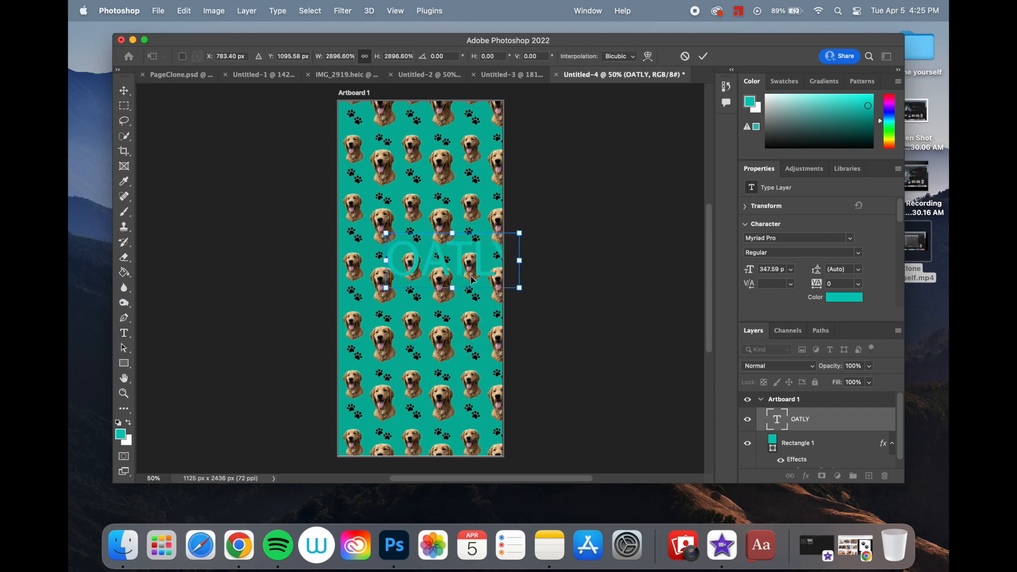
pyautogui.press('Return')
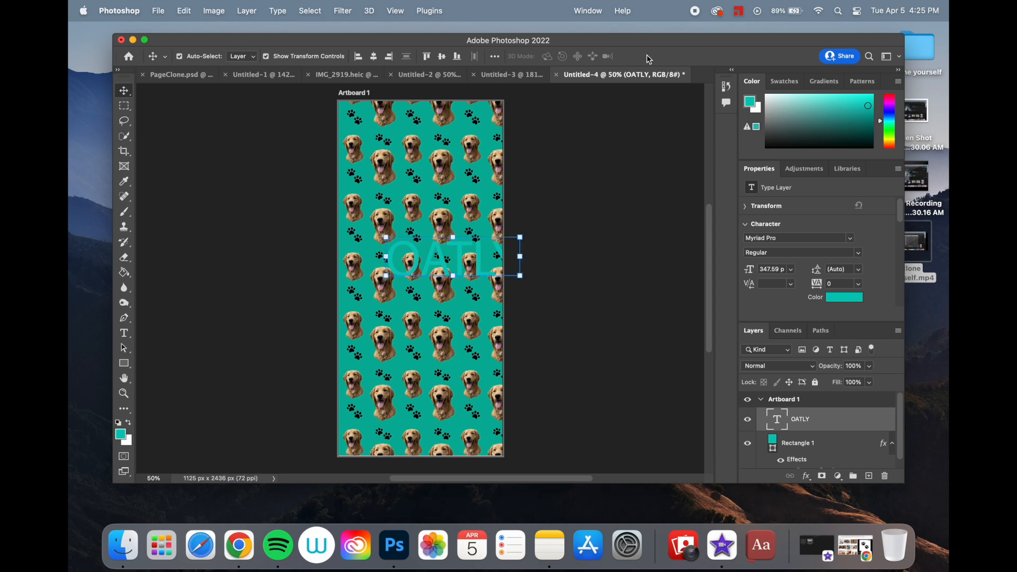
# - Move the OATLY text left so it sits centred within the artboard and set its colour to white (ffffff)
pyautogui.moveTo(449, 247); pyautogui.dragTo(416, 249)
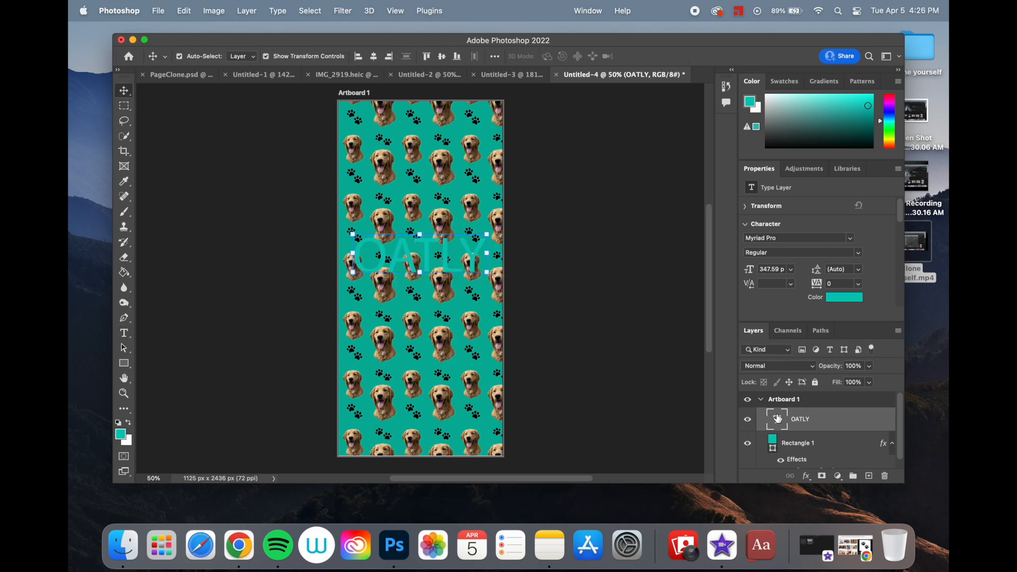
pyautogui.doubleClick(777, 419)
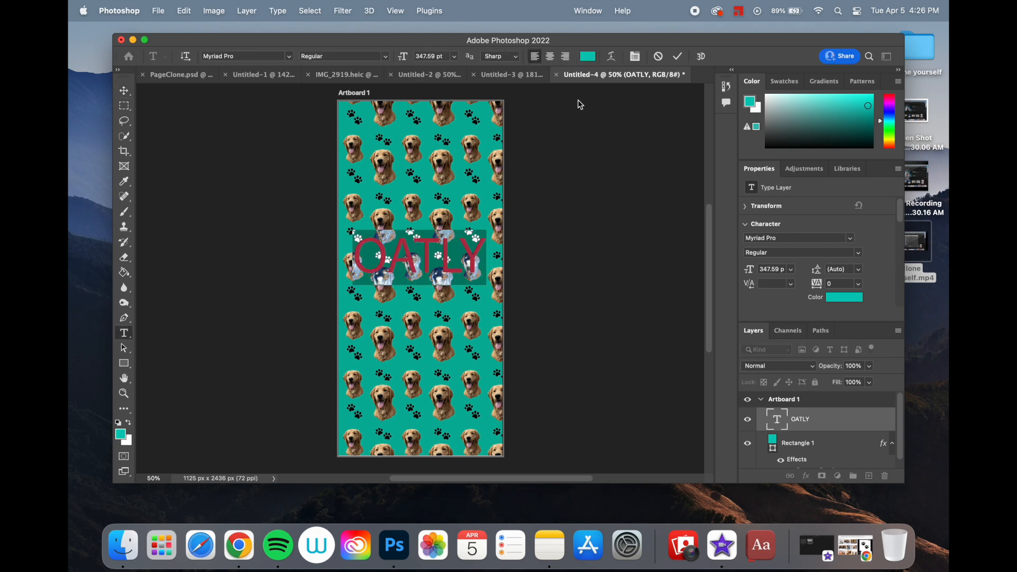
pyautogui.click(588, 56)
pyautogui.moveTo(403, 218); pyautogui.dragTo(347, 188)
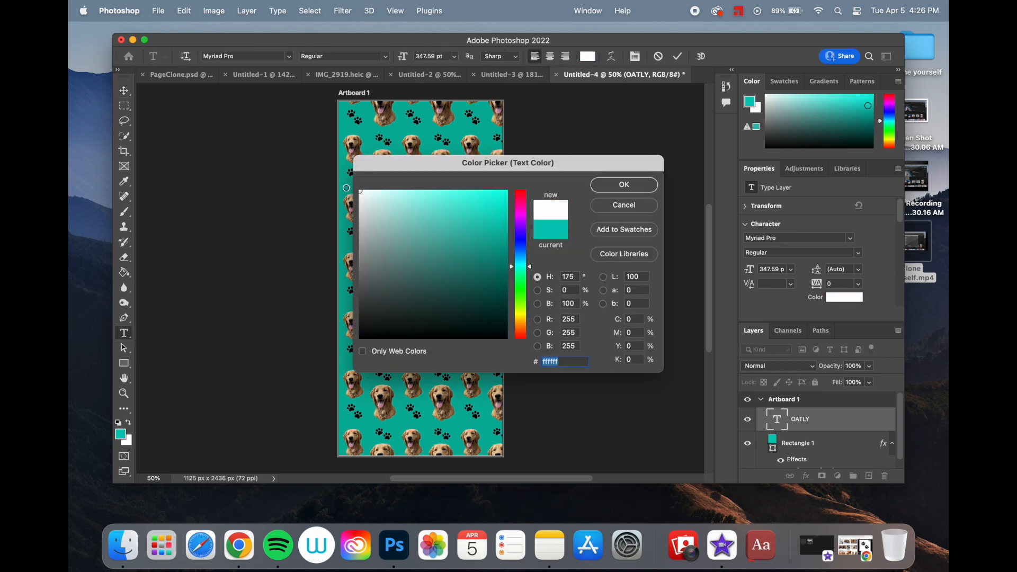
pyautogui.click(640, 189)
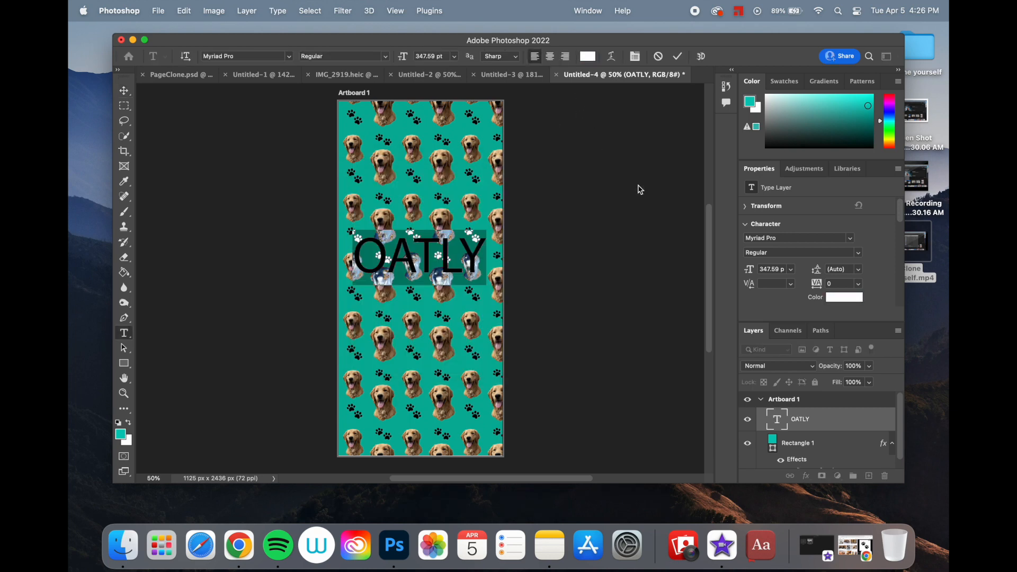
# - Change the font of the OATLY text to Futura Condensed Medium
pyautogui.click(290, 56)
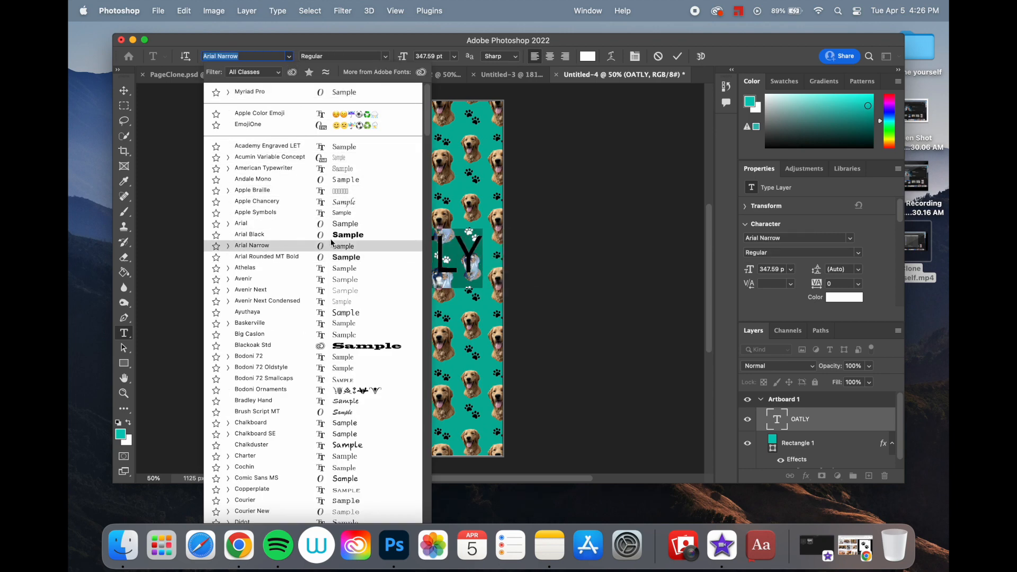
pyautogui.scroll(-10, 325, 411)
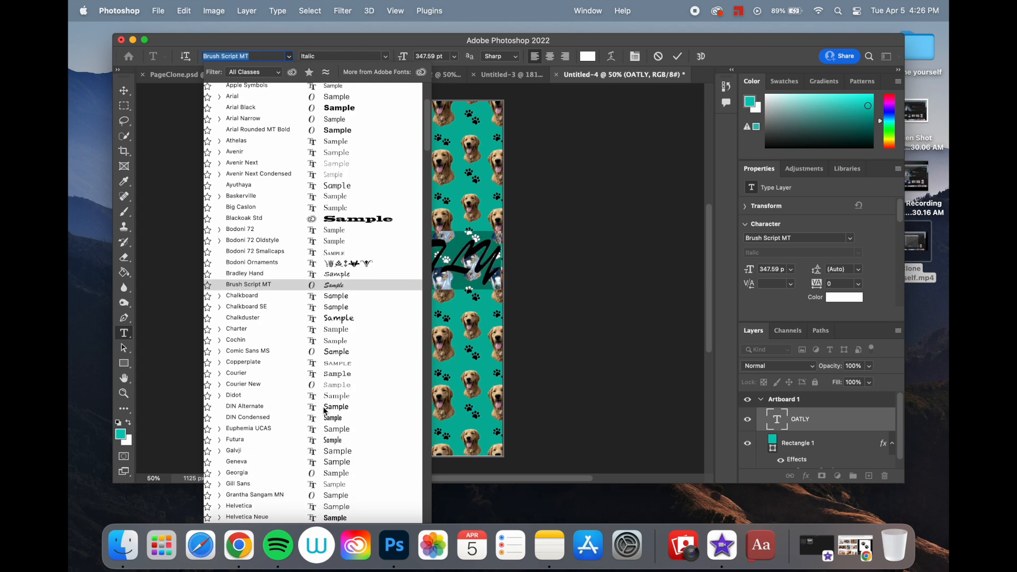
pyautogui.scroll(-3, 334, 410)
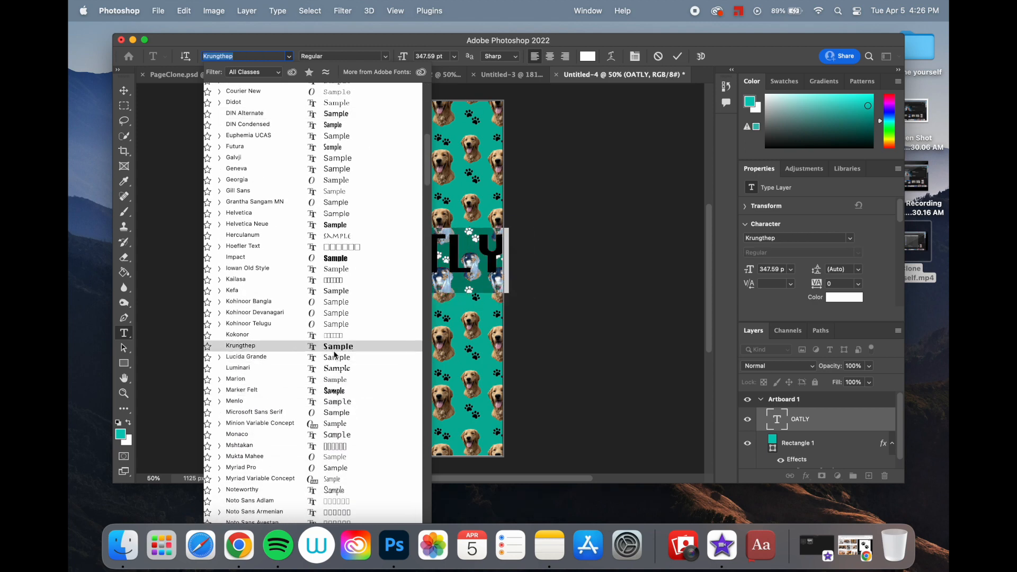
pyautogui.scroll(-15, 334, 365)
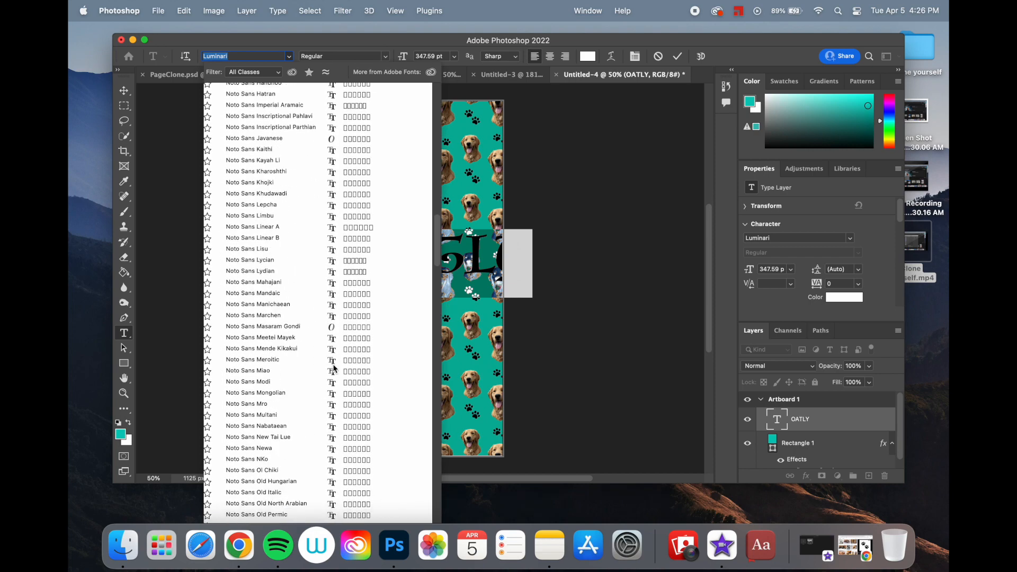
pyautogui.scroll(-15, 334, 367)
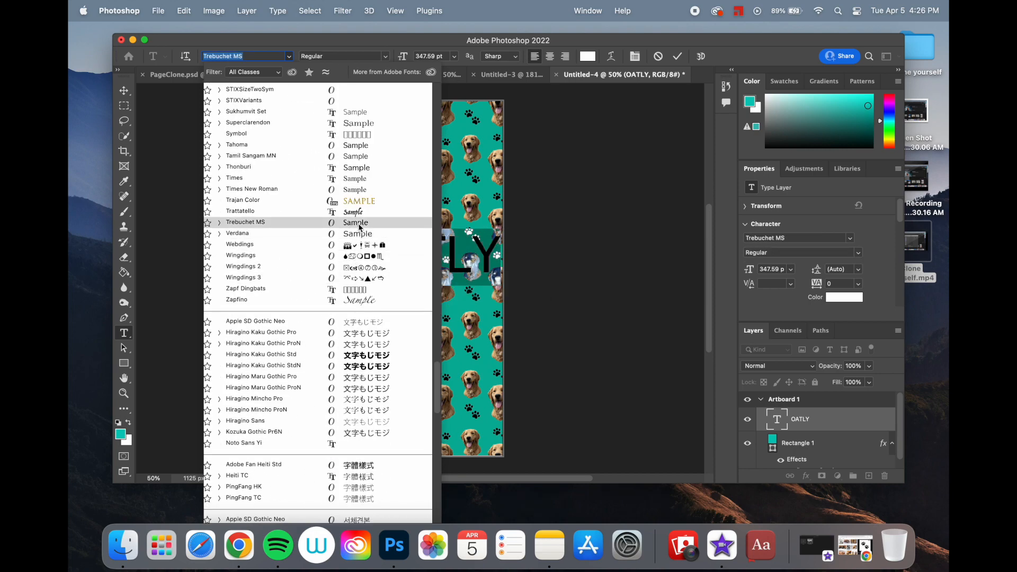
pyautogui.scroll(-10, 362, 243)
pyautogui.scroll(-15, 362, 242)
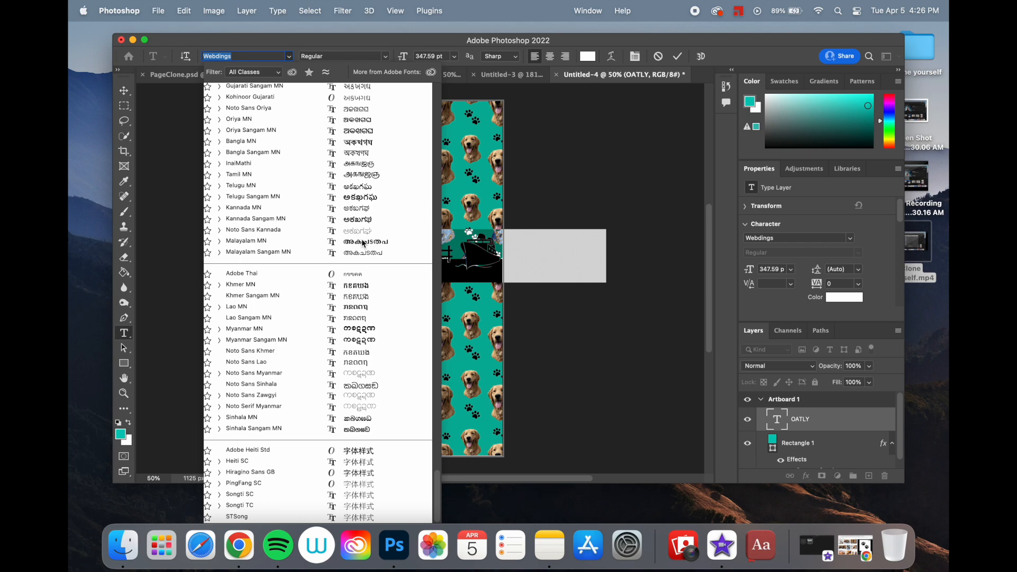
pyautogui.scroll(20, 362, 243)
pyautogui.press('Escape')
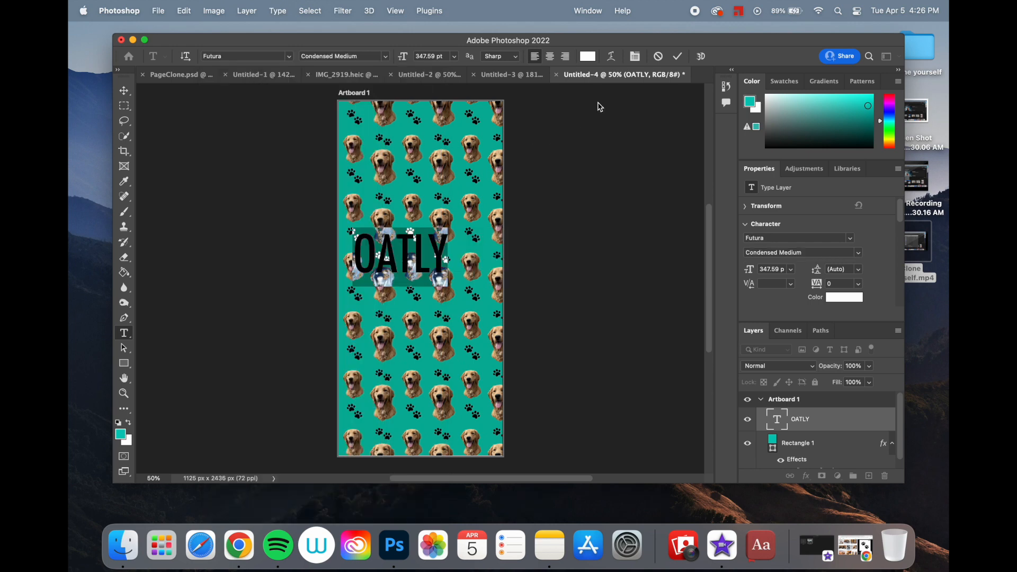
pyautogui.click(677, 56)
# - Scale the OATLY text up to about 466 pt and place it in the upper half of the artboard
pyautogui.press('super+t')
pyautogui.moveTo(440, 274); pyautogui.dragTo(448, 233)
pyautogui.click(702, 56)
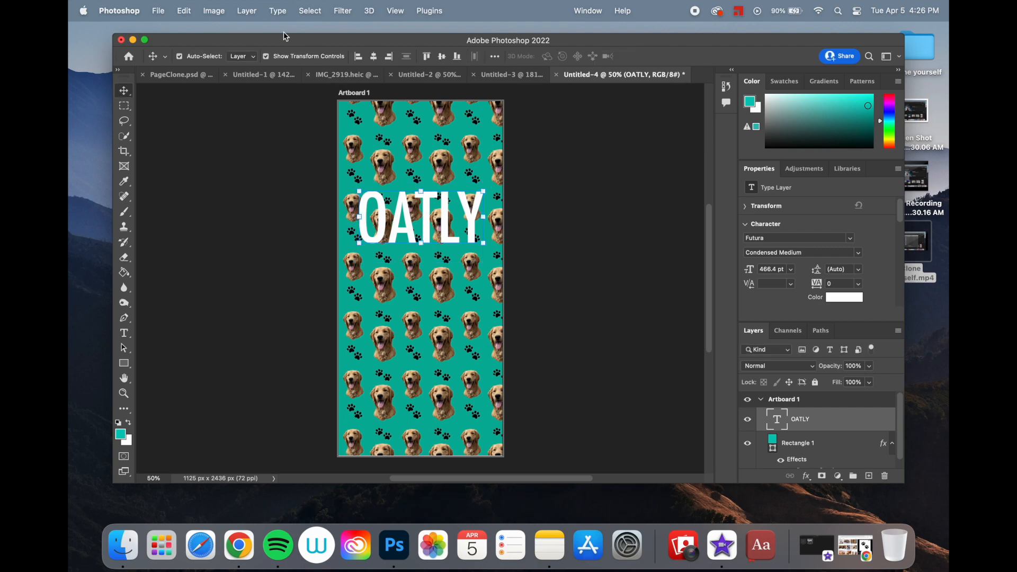
# - Add a Drop Shadow to the OATLY text with 64% opacity, 25 px distance, 5% spread and 43 px size
pyautogui.click(247, 11)
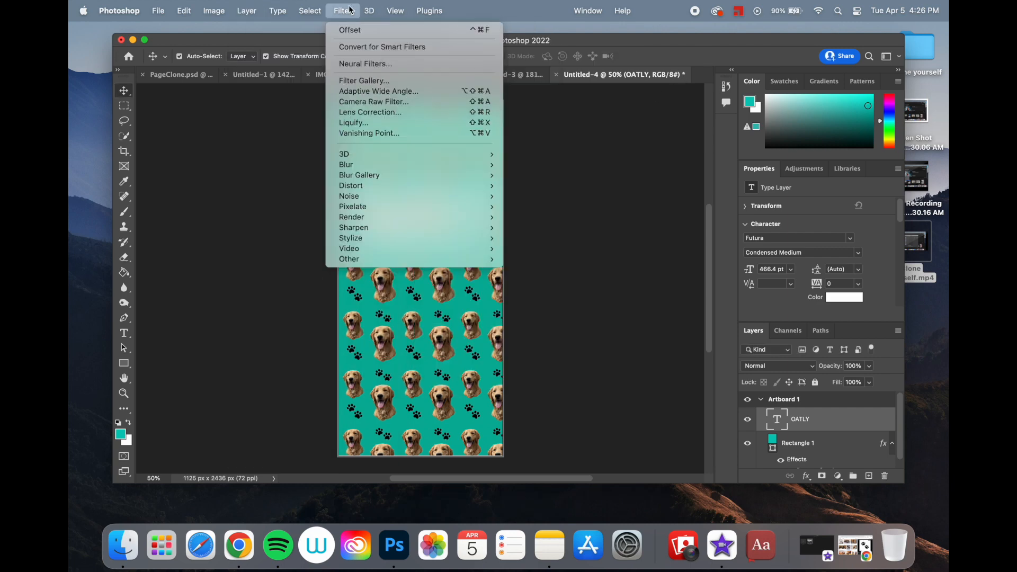
pyautogui.moveTo(290, 130)
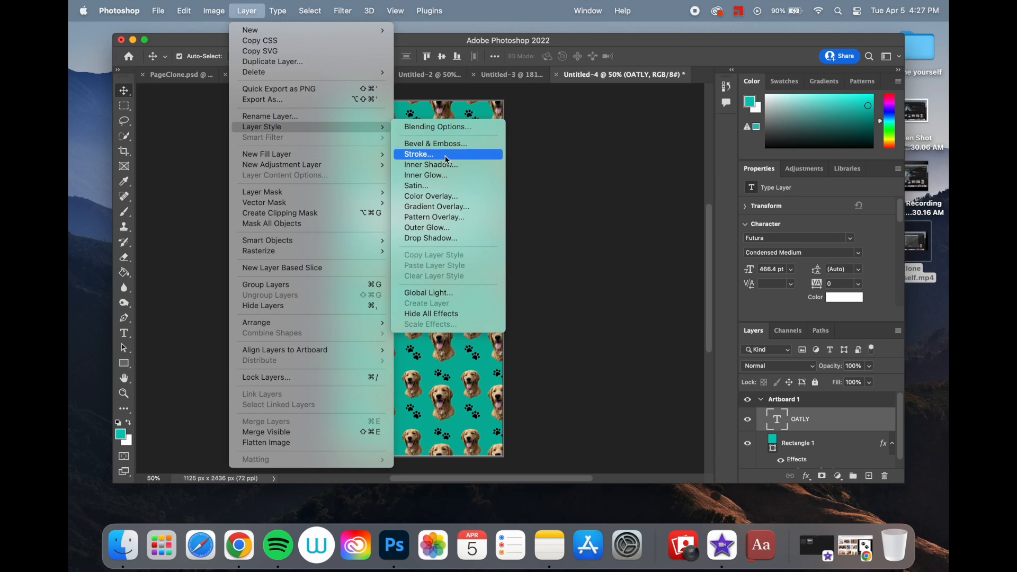
pyautogui.click(430, 239)
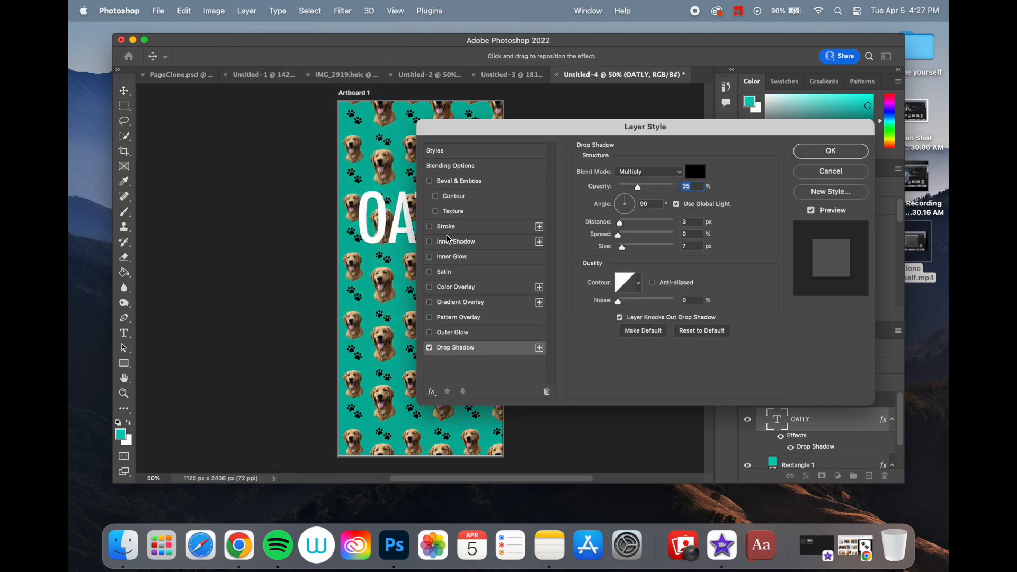
pyautogui.moveTo(468, 127); pyautogui.dragTo(585, 129)
pyautogui.moveTo(750, 187); pyautogui.dragTo(766, 188)
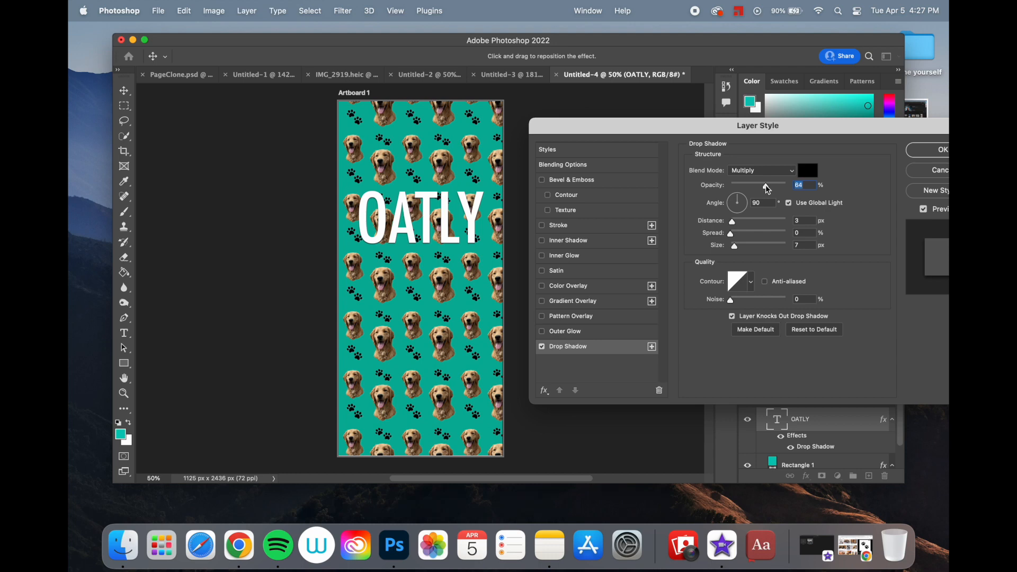
pyautogui.moveTo(736, 223); pyautogui.dragTo(749, 223)
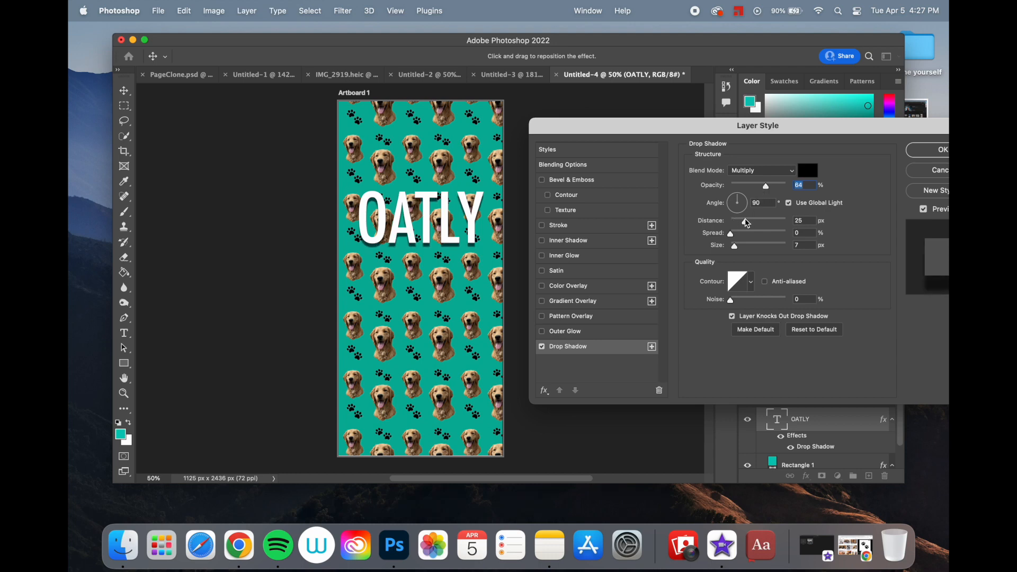
pyautogui.click(747, 223)
pyautogui.moveTo(733, 235); pyautogui.dragTo(745, 253)
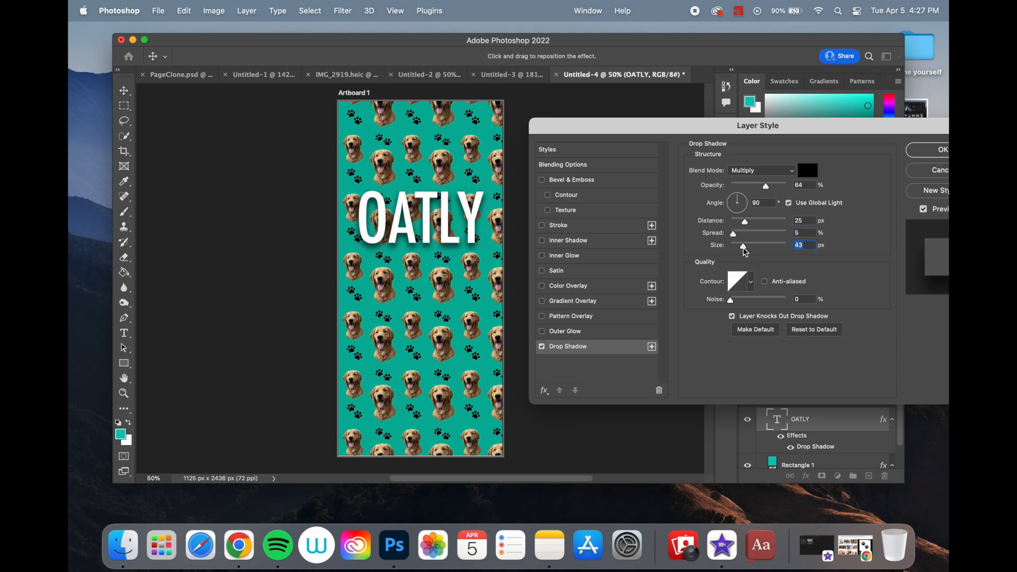
pyautogui.click(928, 152)
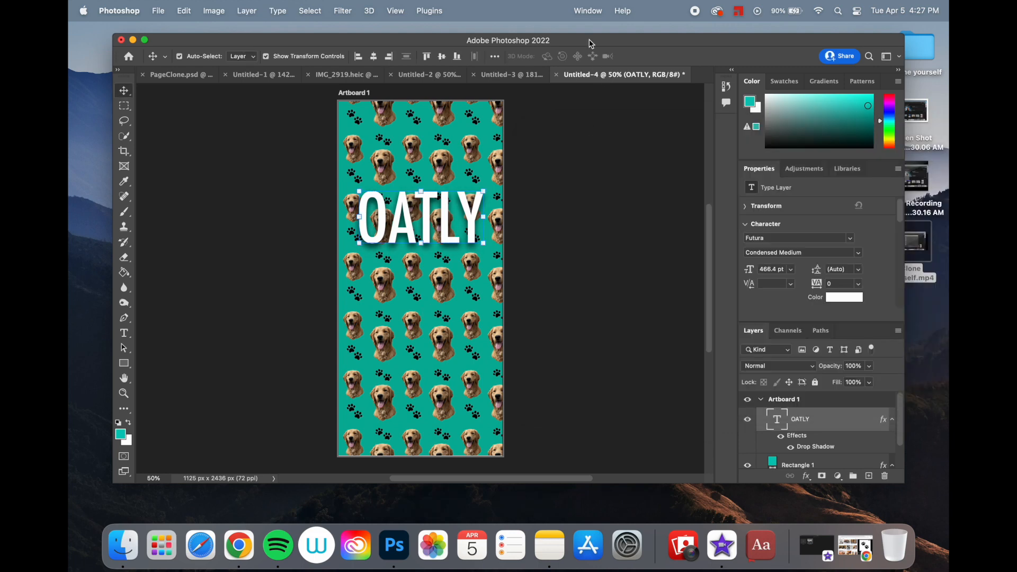
# - Deselect the text layer and quick-export the artboard as a PNG named Oatly Wallpaper to the Desktop
pyautogui.click(566, 185)
pyautogui.click(159, 11)
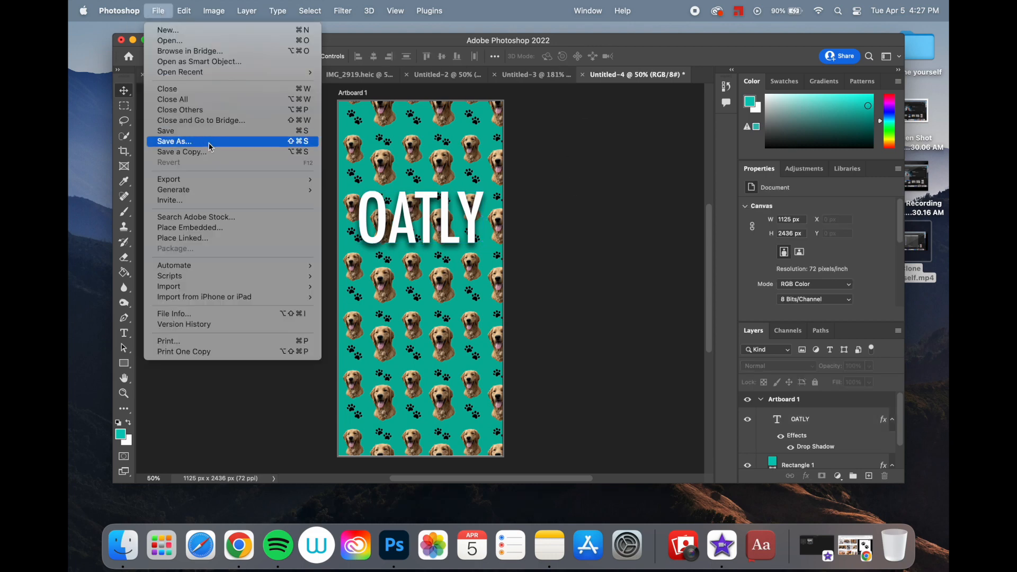
pyautogui.moveTo(261, 179)
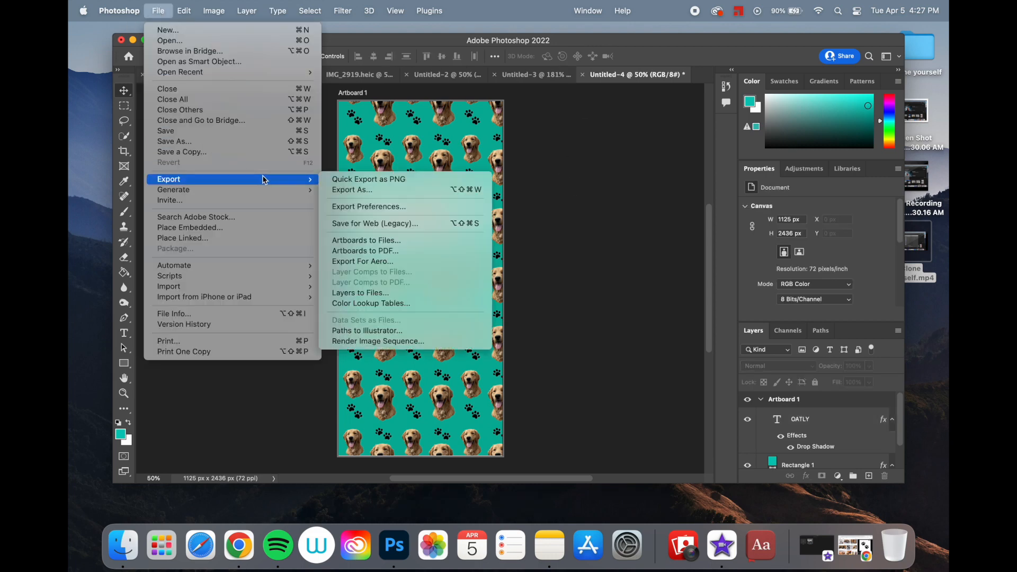
pyautogui.click(387, 180)
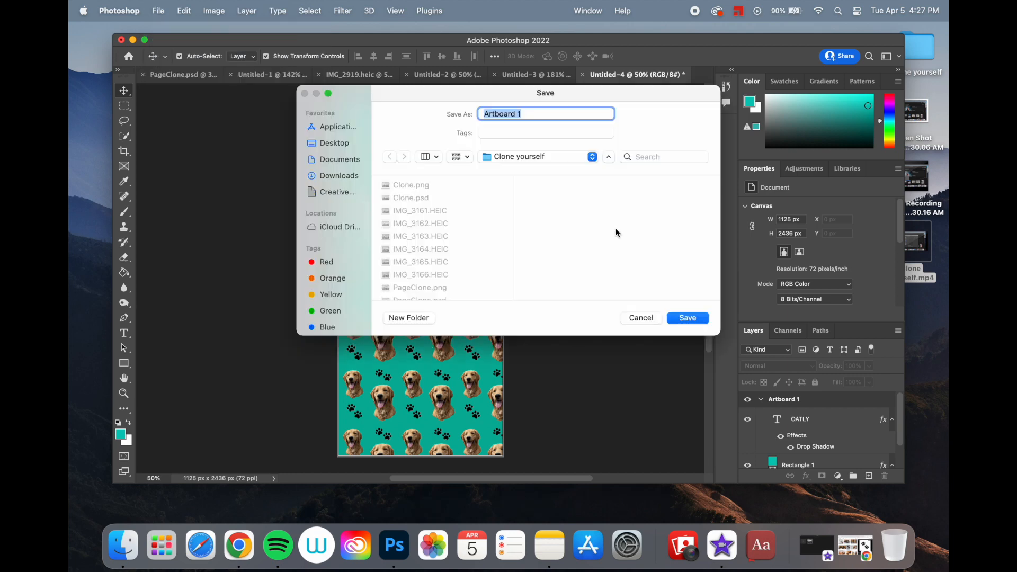
pyautogui.write('OAtly Walpaper')
pyautogui.click(335, 146)
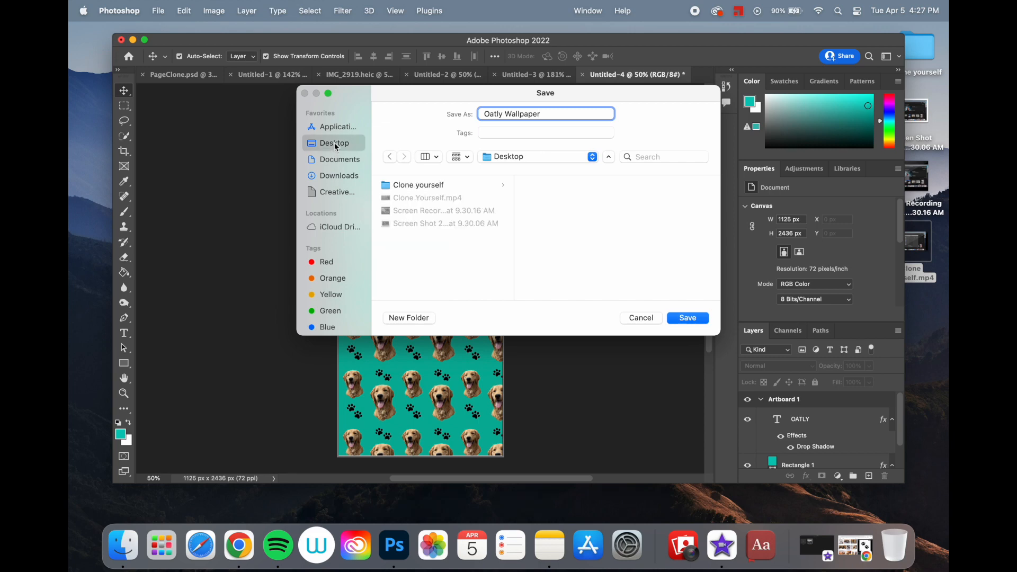
pyautogui.click(688, 316)
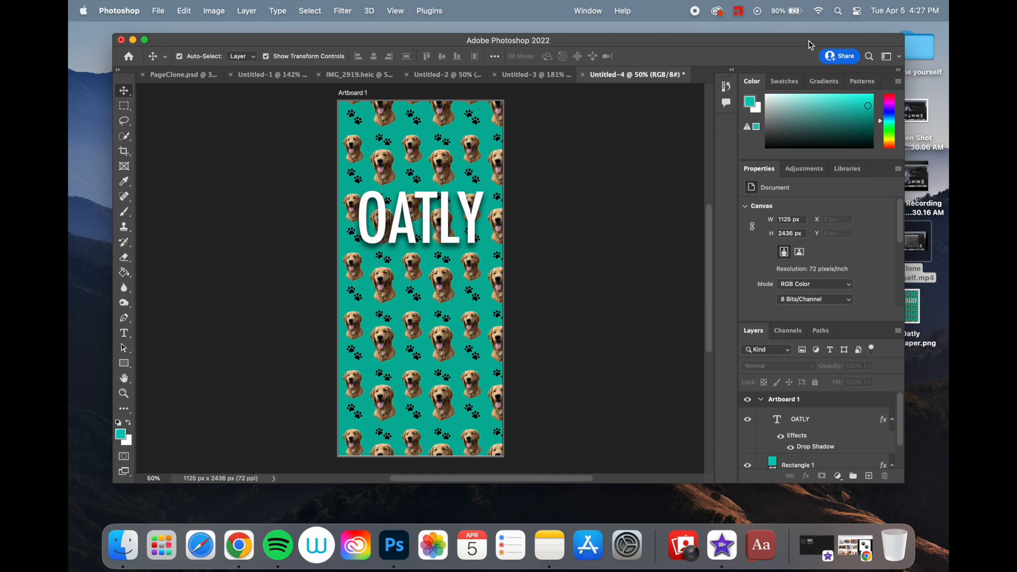
# - Move the Photoshop window aside and preview the exported Oatly Wallpaper.png from the desktop in Finder's Quick Look
pyautogui.moveTo(809, 42); pyautogui.dragTo(764, 42)
pyautogui.click(924, 308)
pyautogui.press('space')
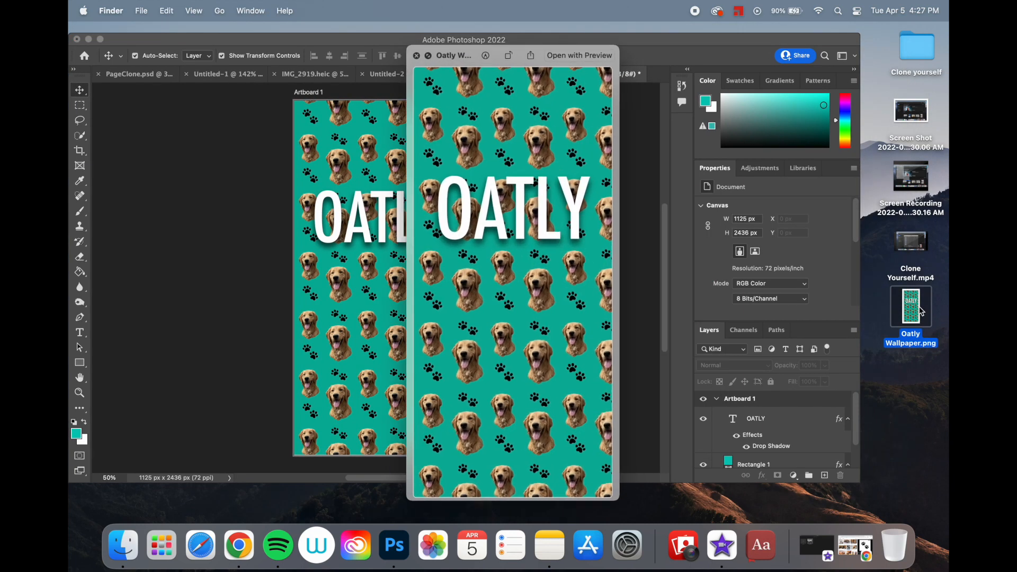